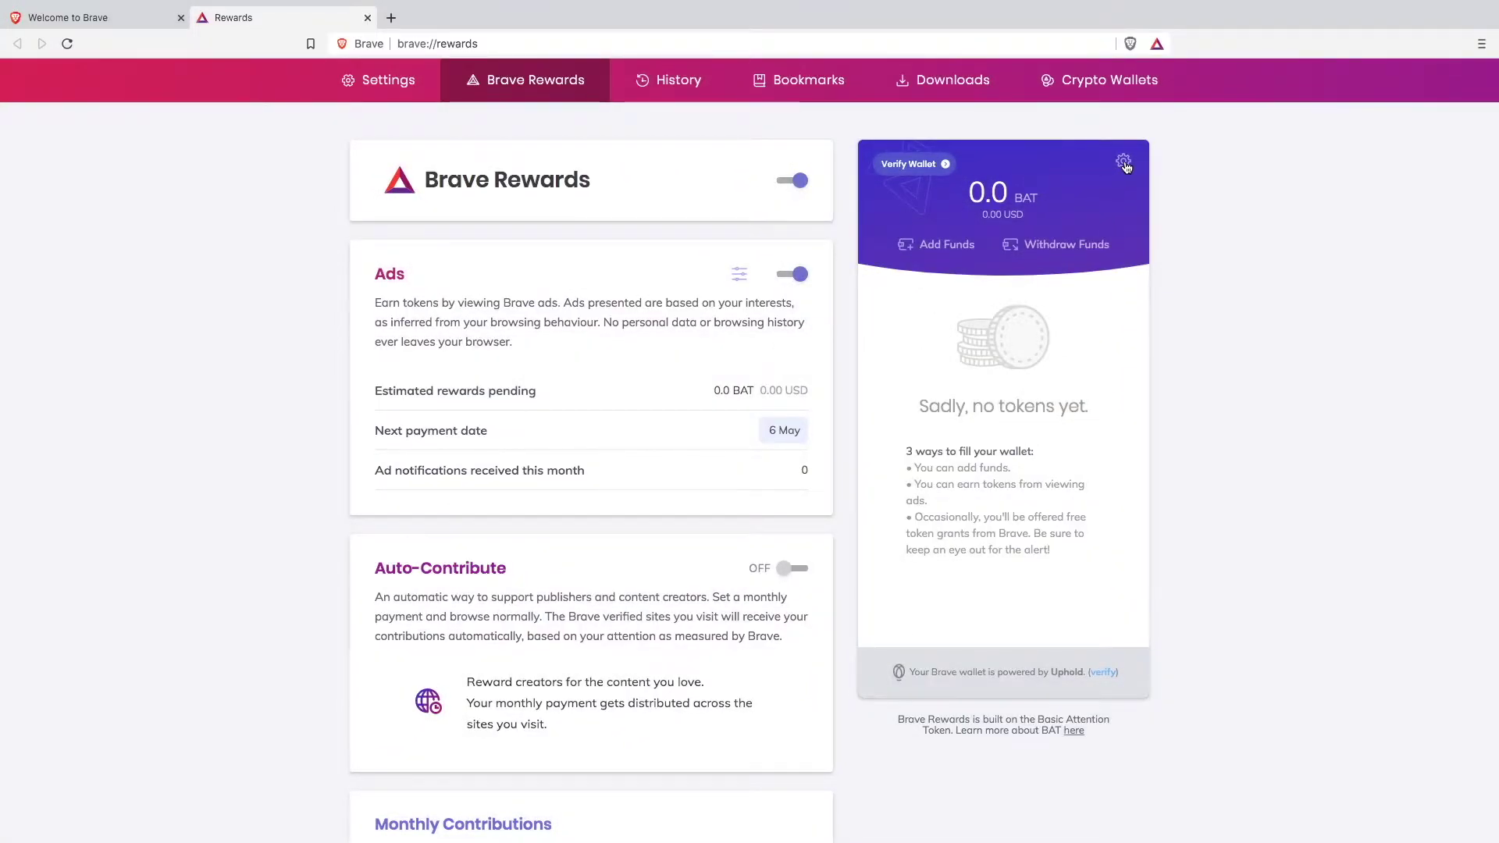
Step: Save the rewards wallet recovery key as brave_wallet_recovery.txt in Downloads and close the backup dialog
click(1124, 163)
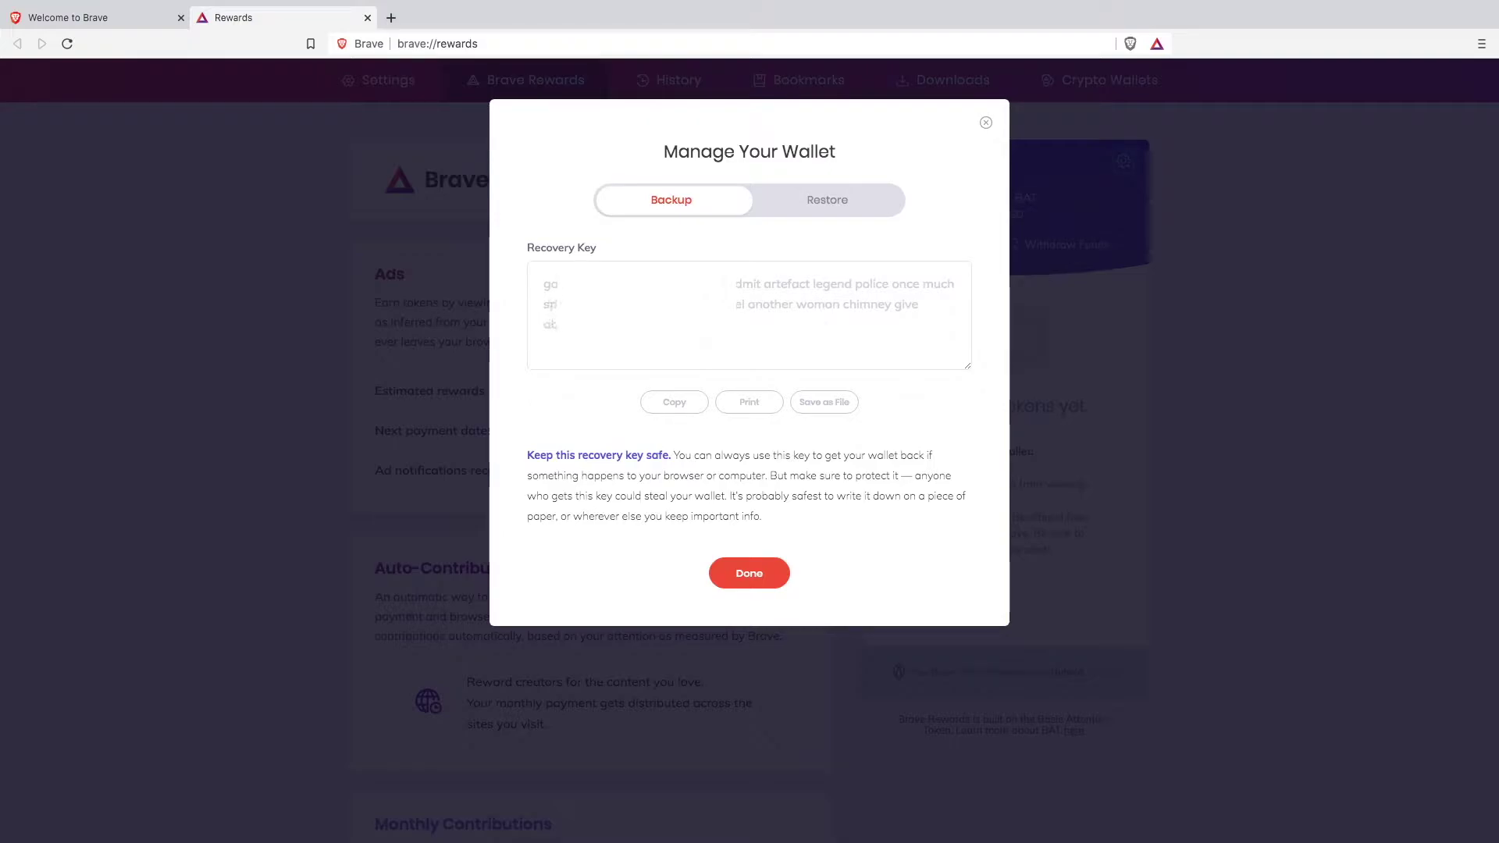
click(826, 404)
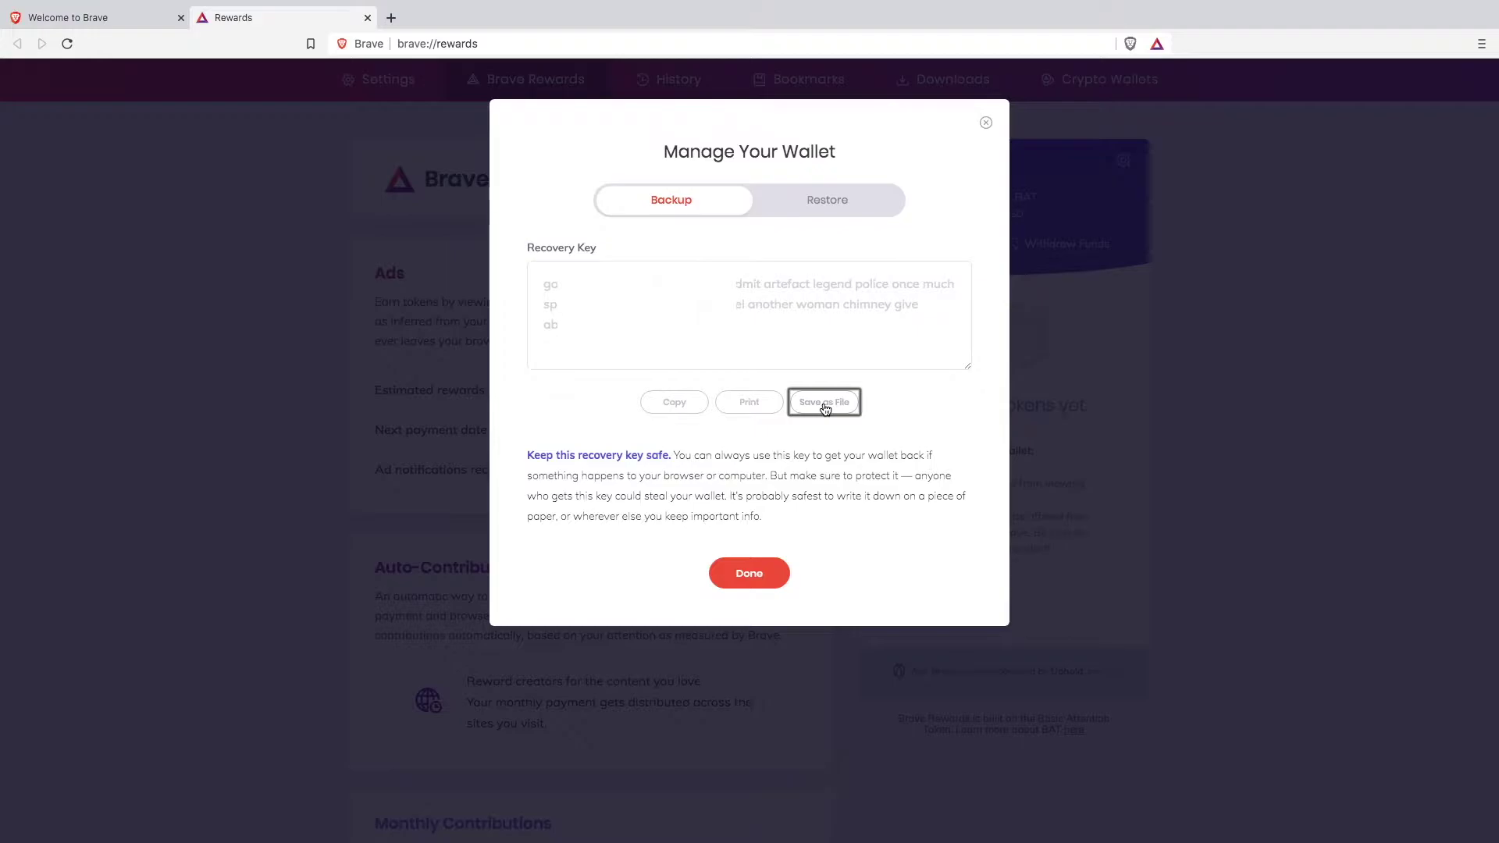
click(826, 406)
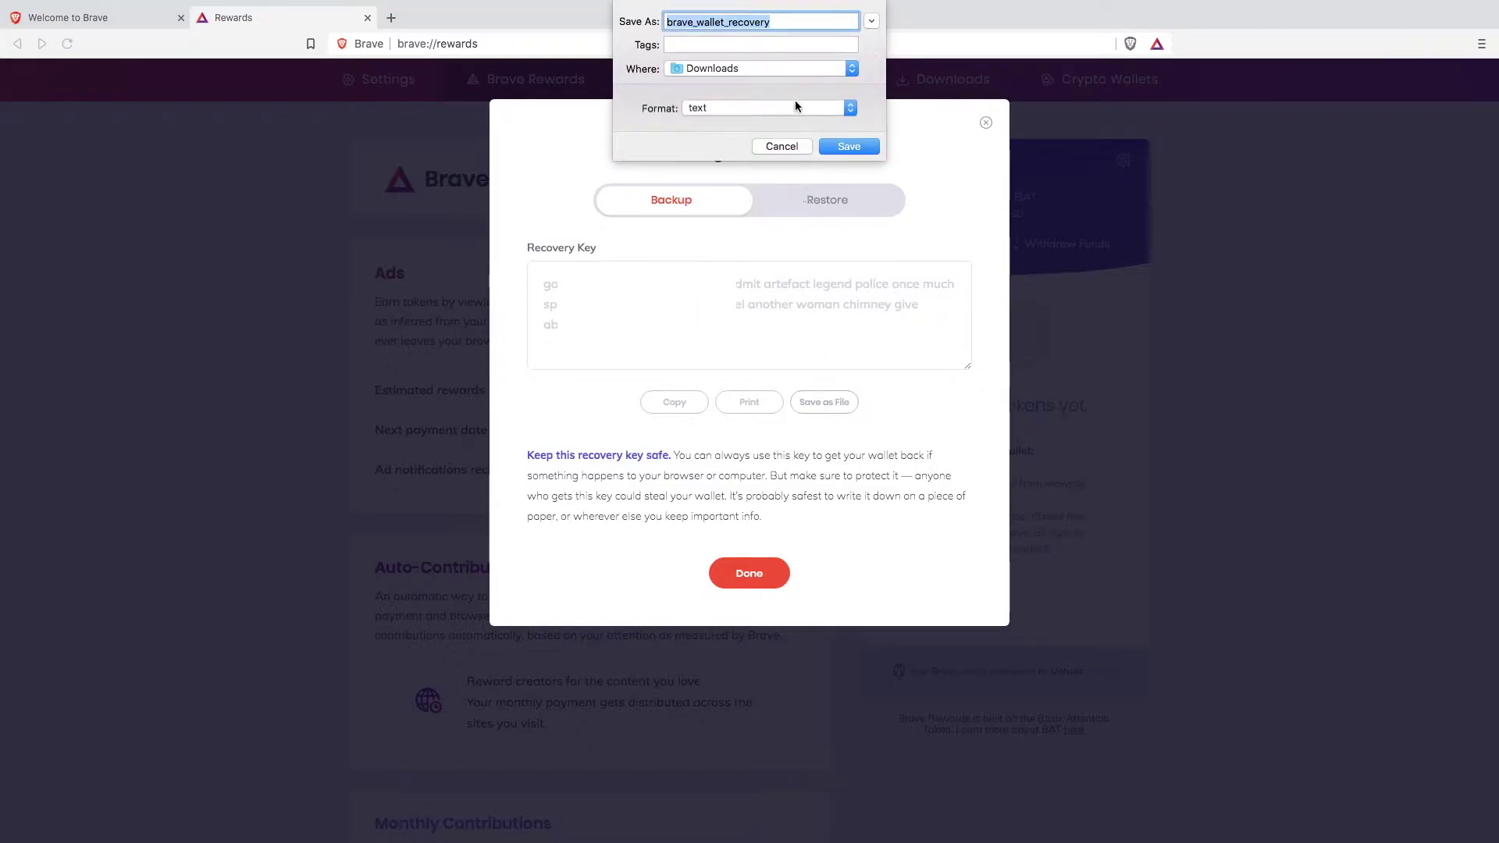
click(849, 148)
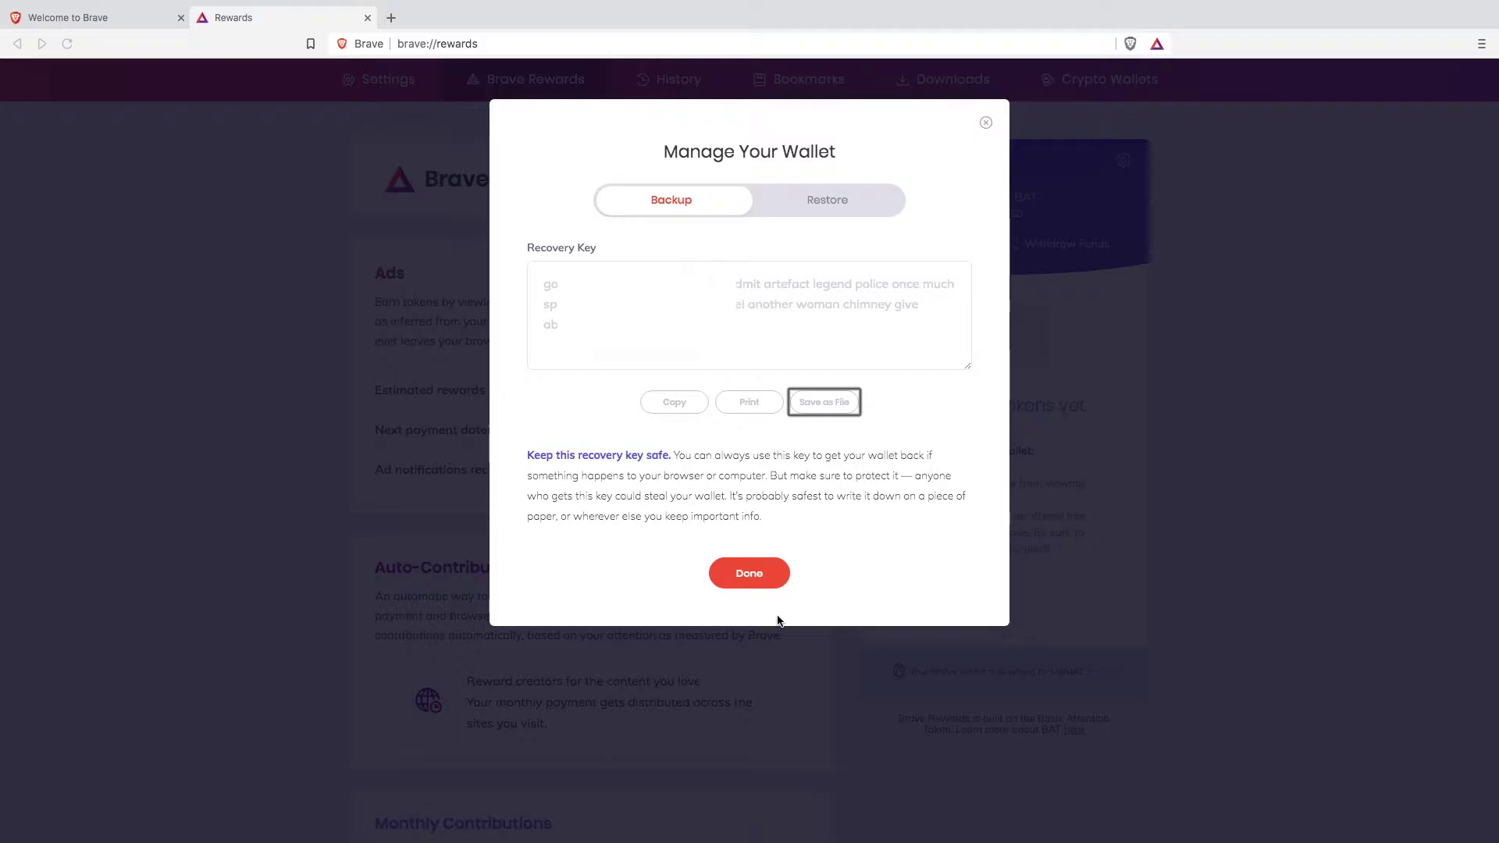
click(755, 578)
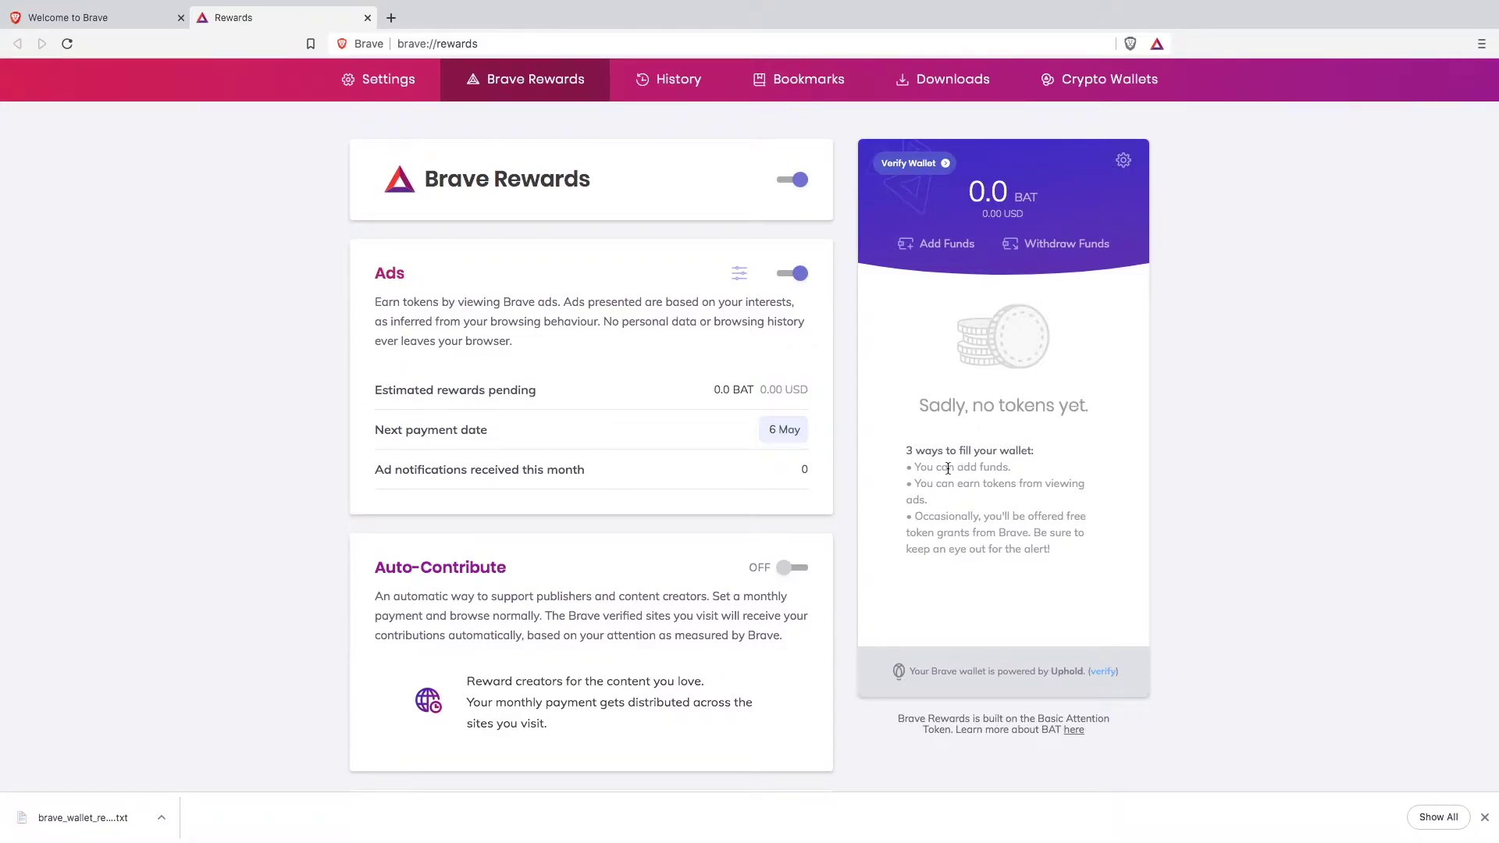
Step: Begin wallet verification from the Verify Wallet pill and continue to Uphold's Join Uphold page
click(915, 164)
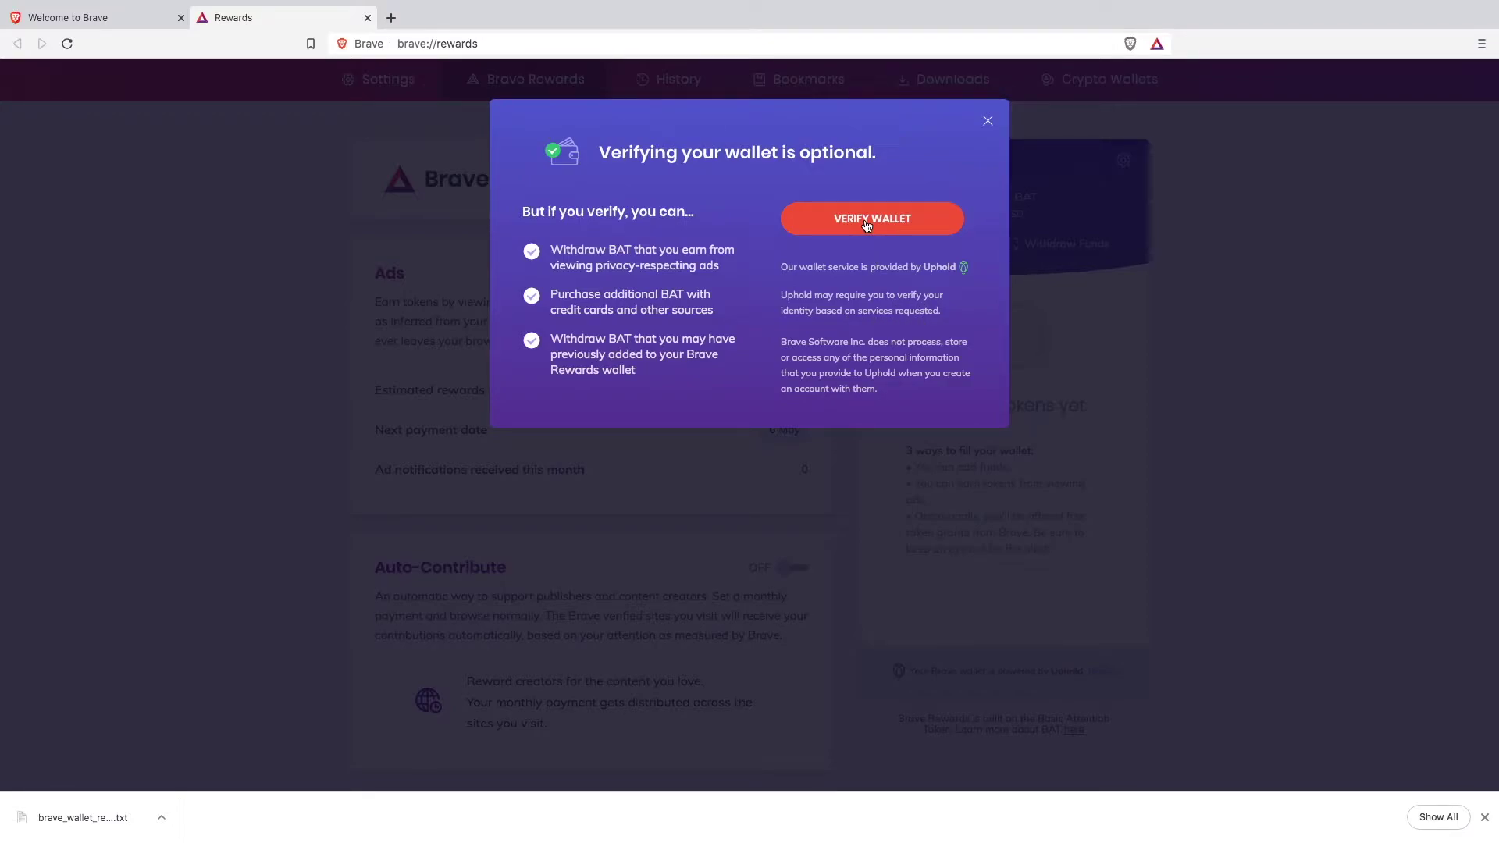
click(867, 226)
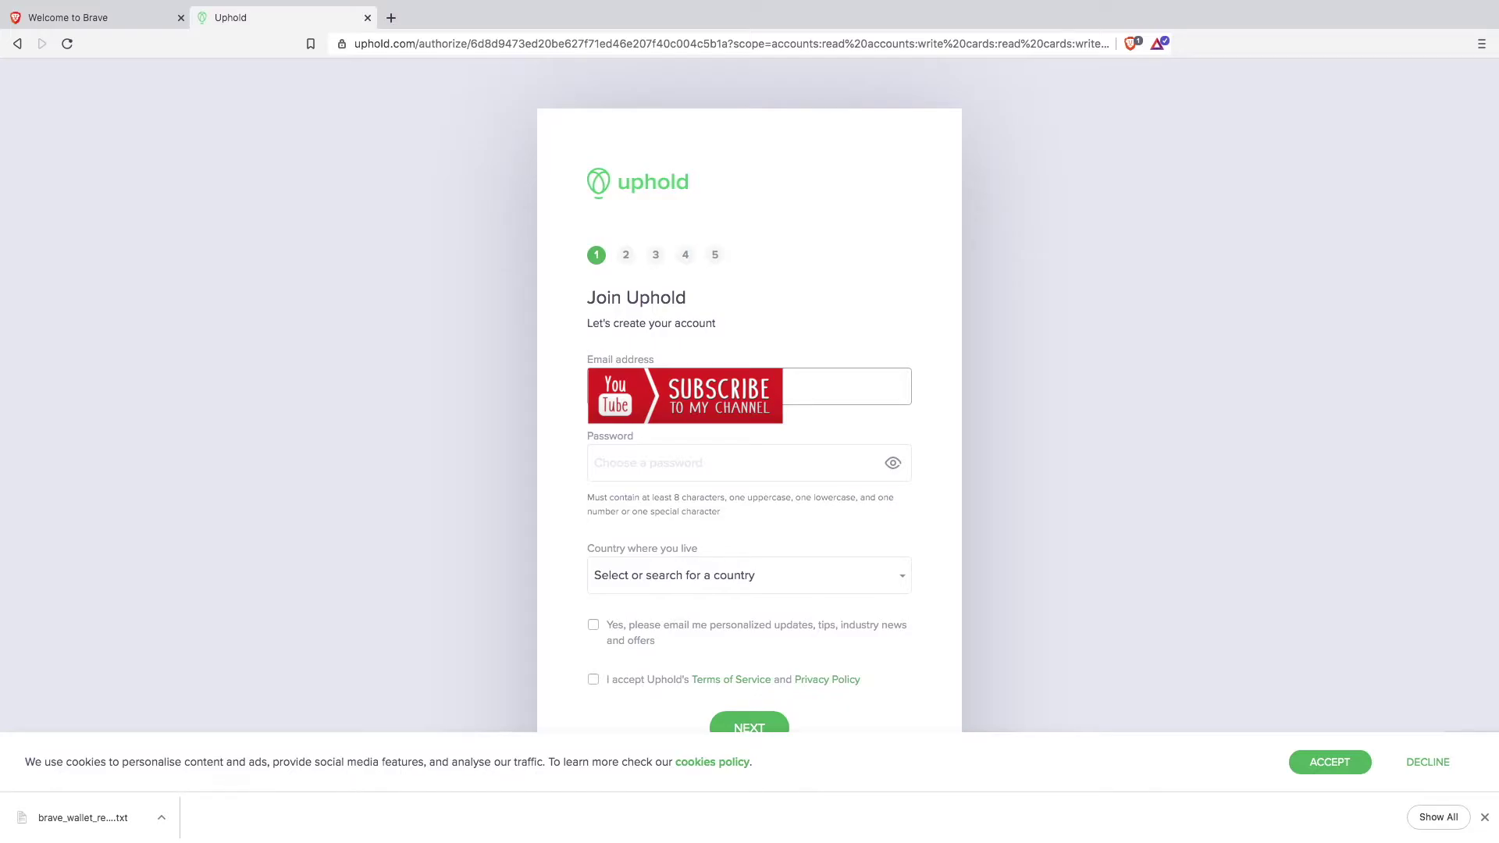
Step: Enter the new Uphold account password
click(595, 463)
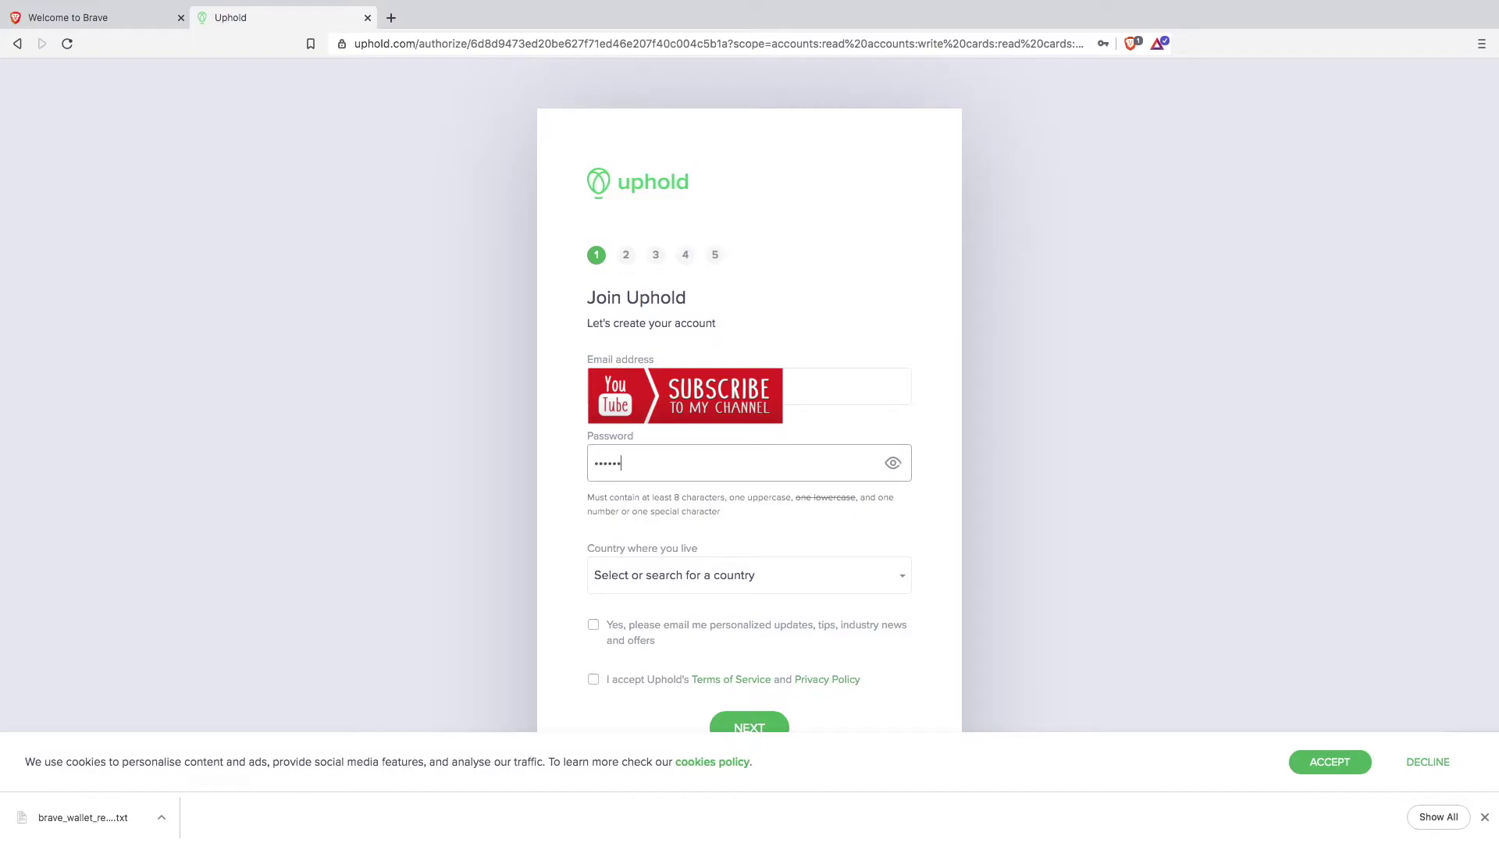
drag(635, 463, 591, 463)
Step: Set the country of residence to United Kingdom and the county to Hampshire
click(901, 579)
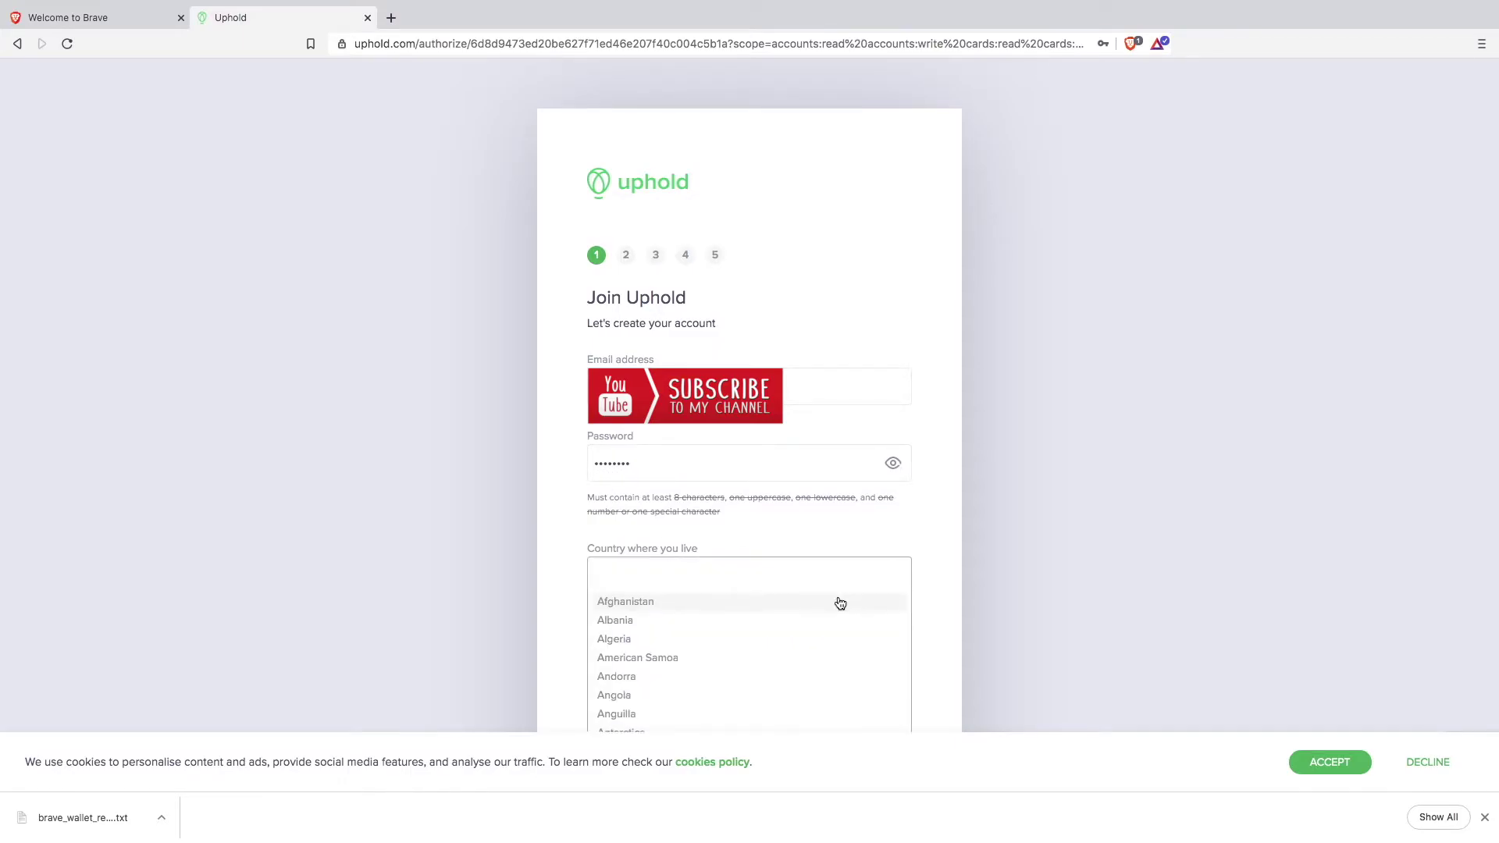
scroll(836, 602, down, 6)
text(u)
scroll(750, 660, down, 10)
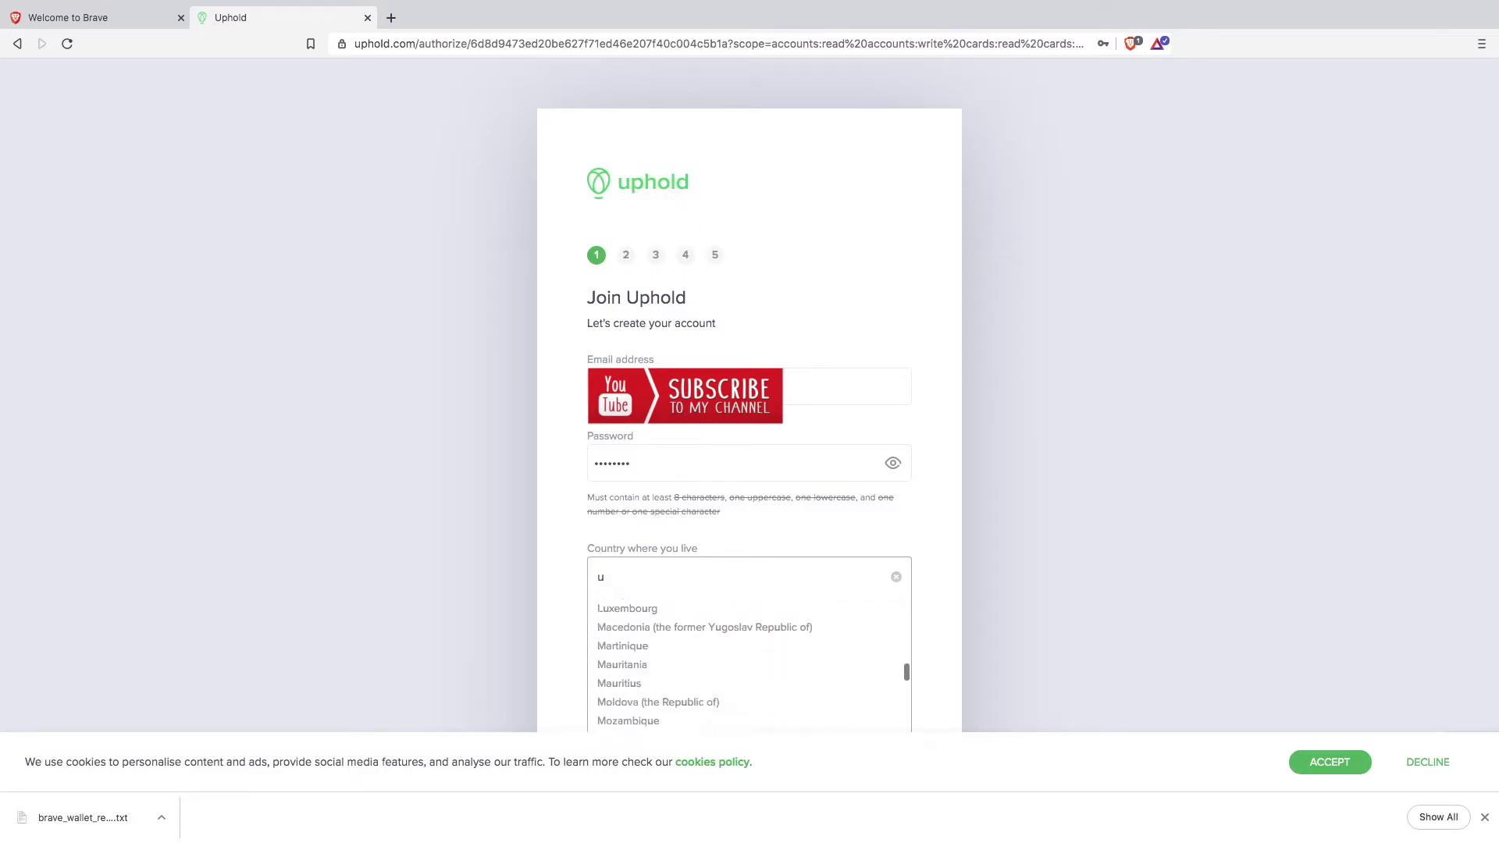
scroll(750, 660, down, 10)
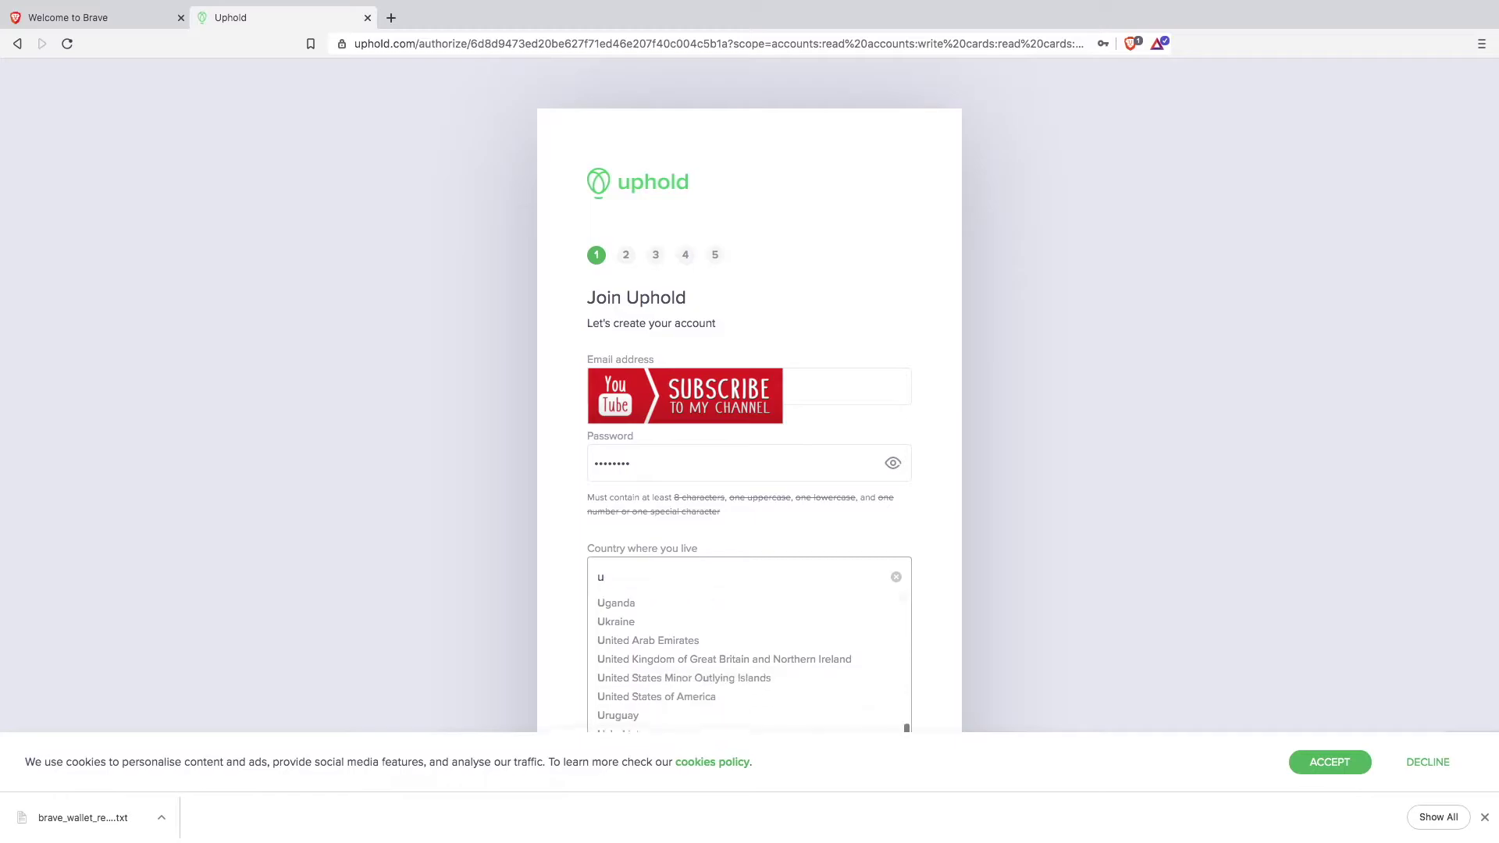
click(781, 640)
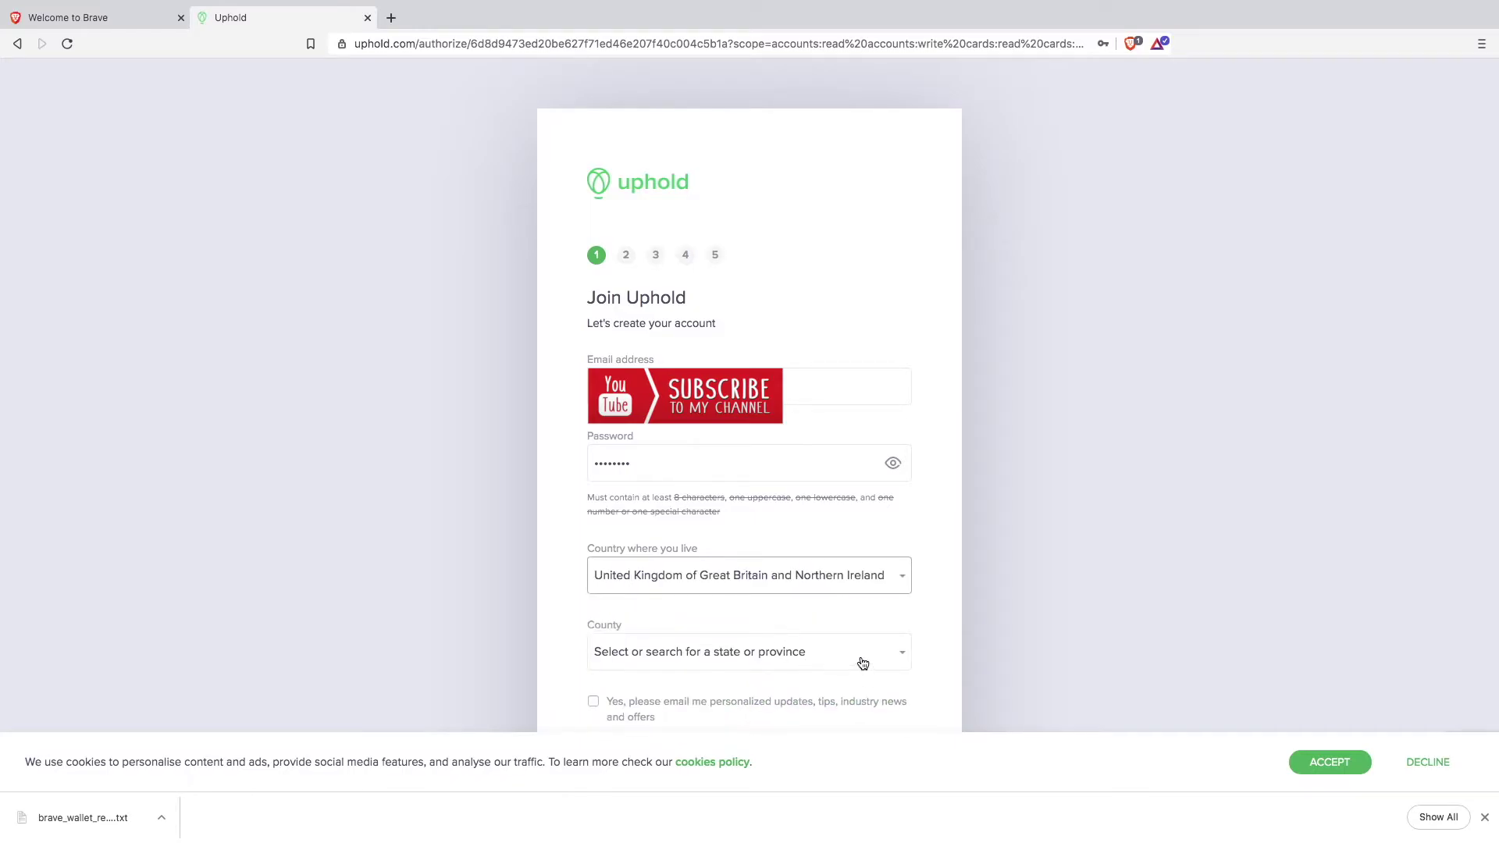
click(863, 664)
scroll(854, 616, down, 4)
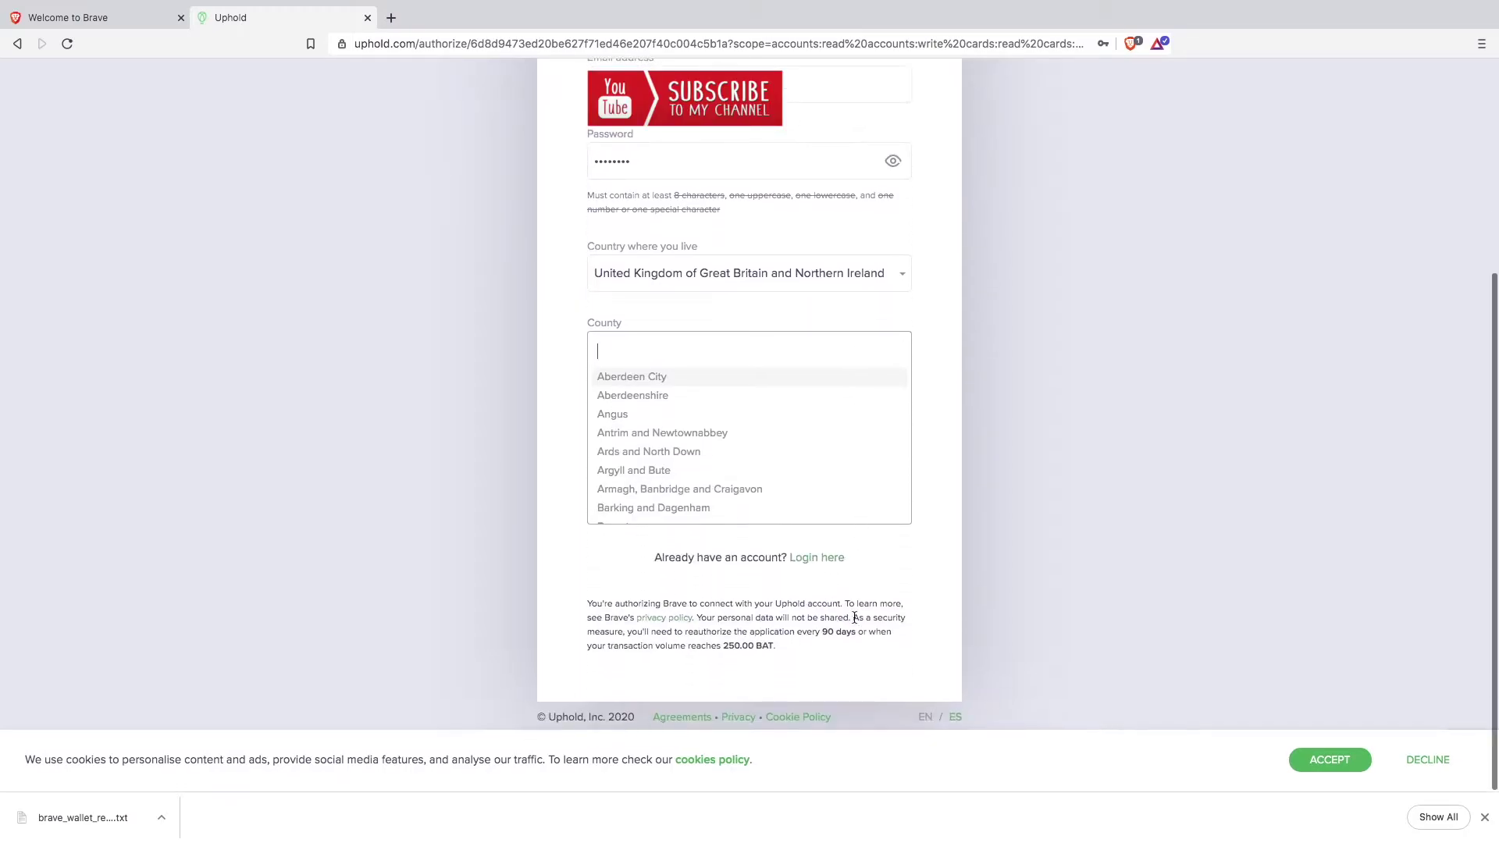
scroll(770, 471, down, 8)
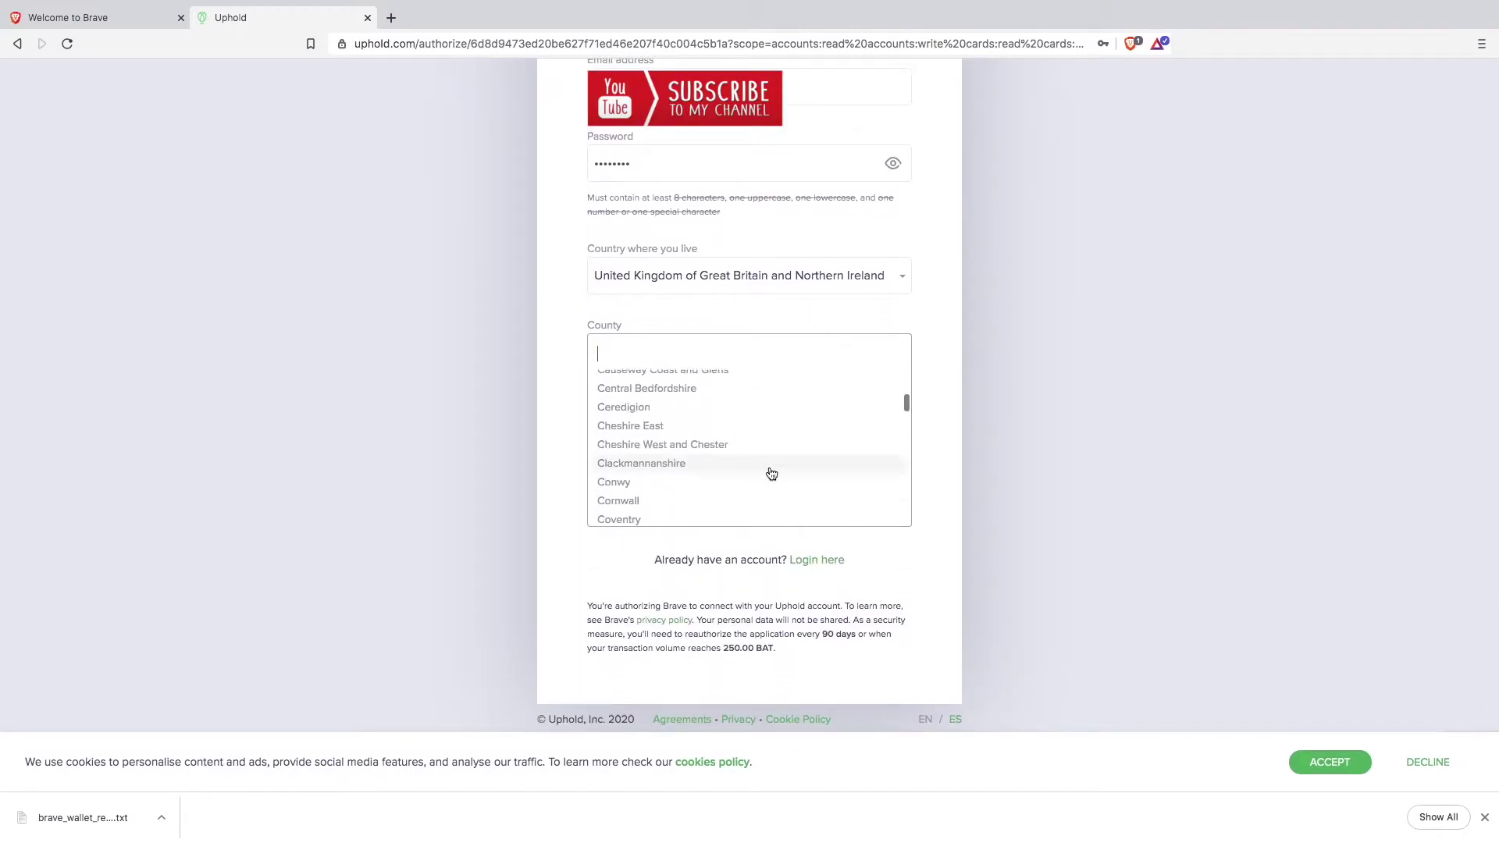
scroll(772, 474, down, 10)
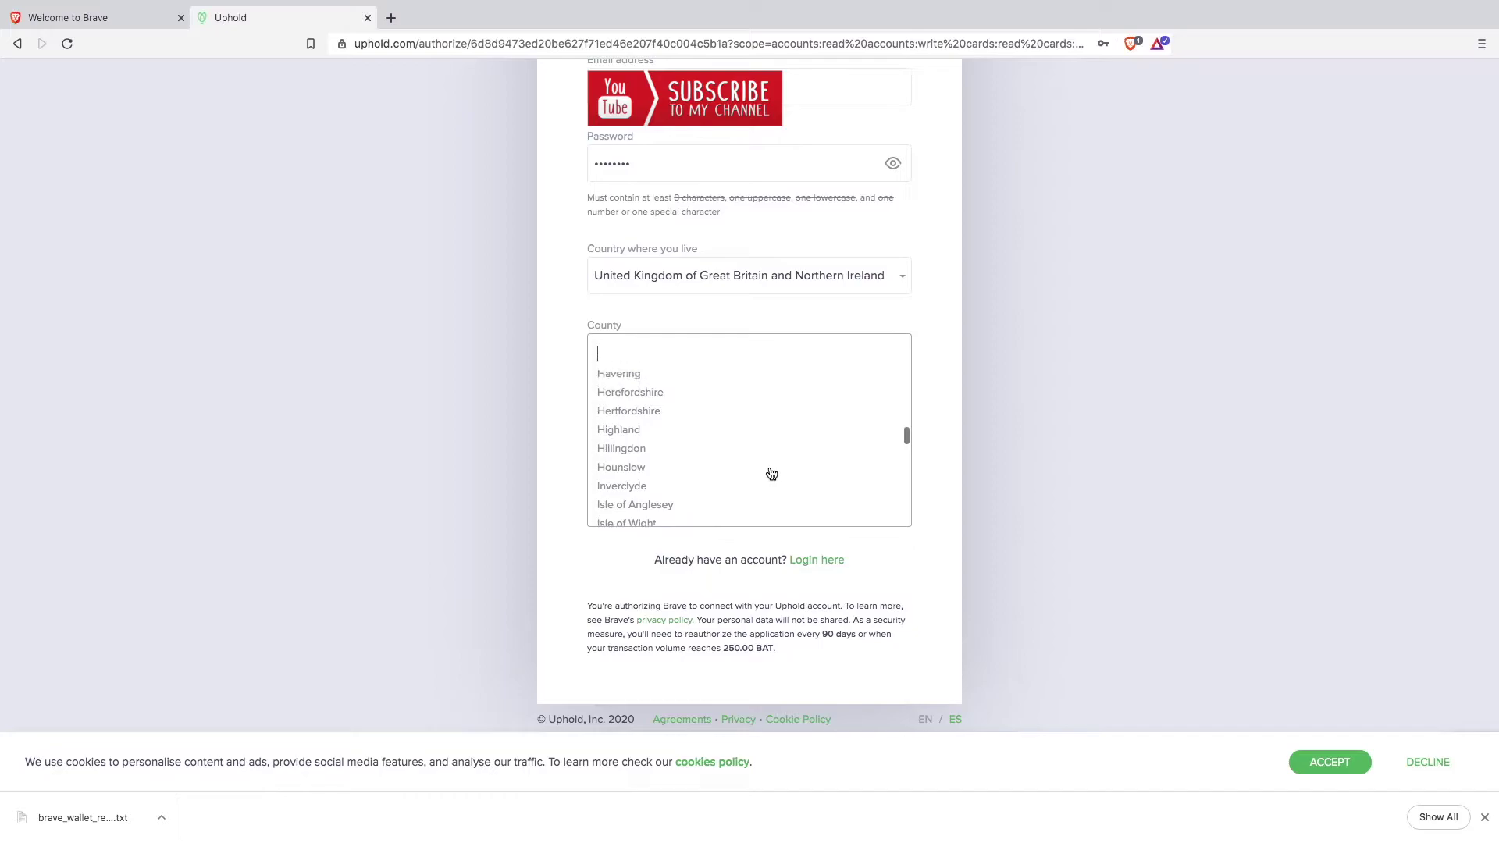
scroll(772, 474, up, 1)
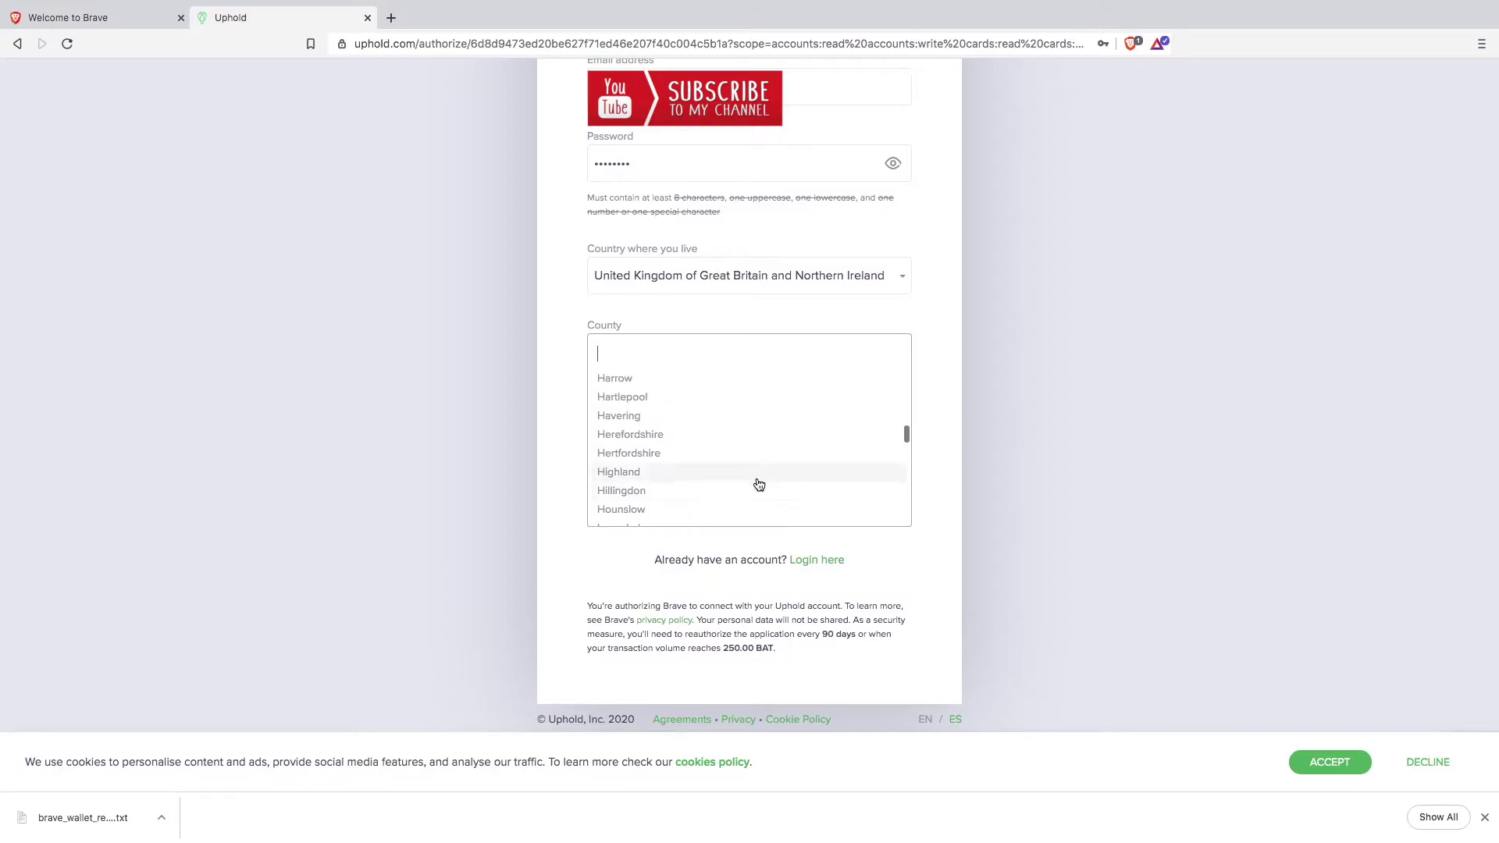
scroll(758, 485, up, 3)
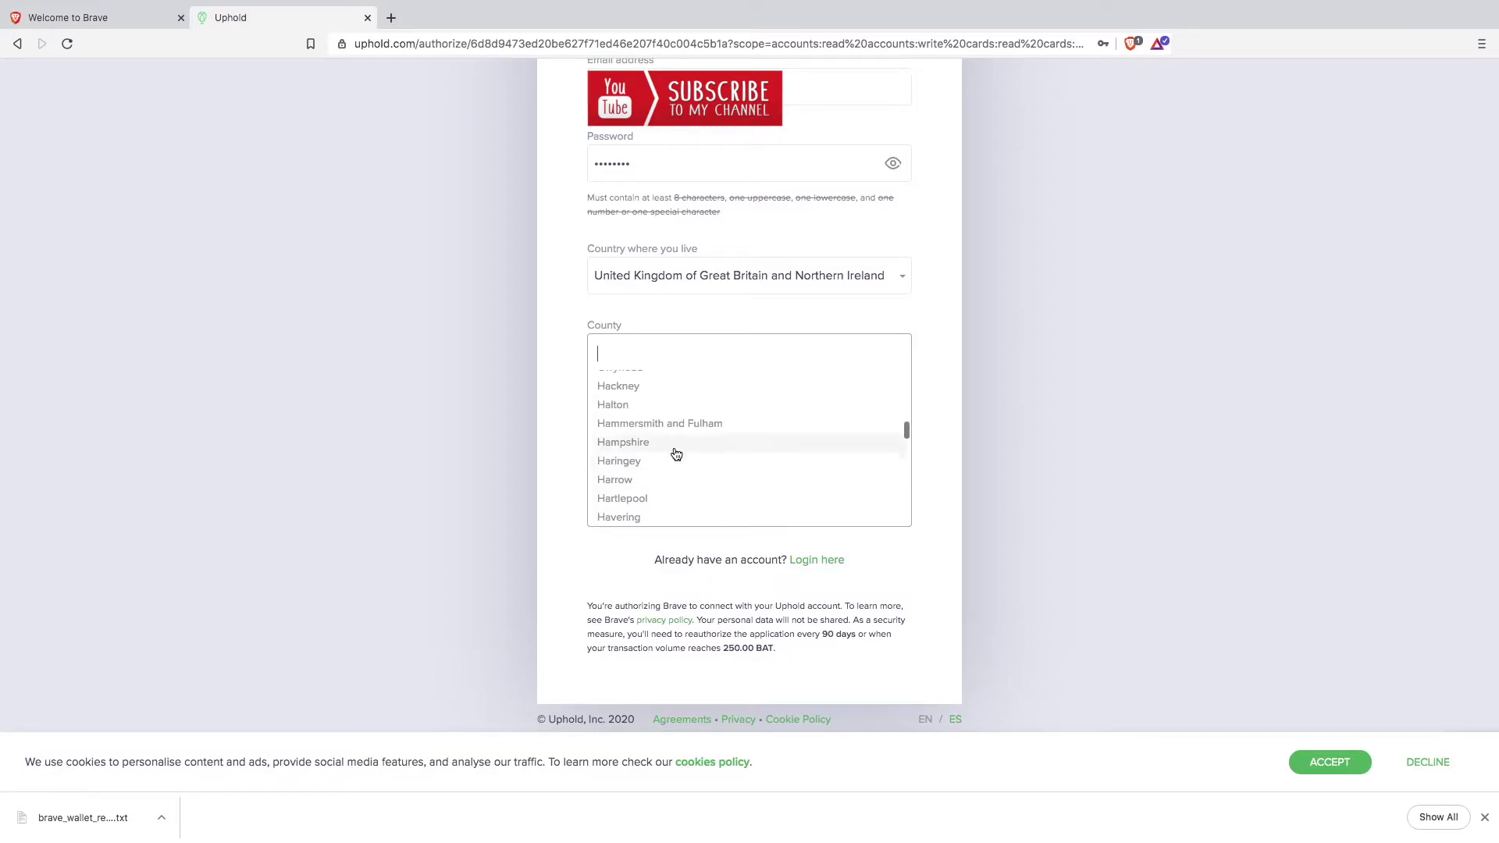
click(676, 445)
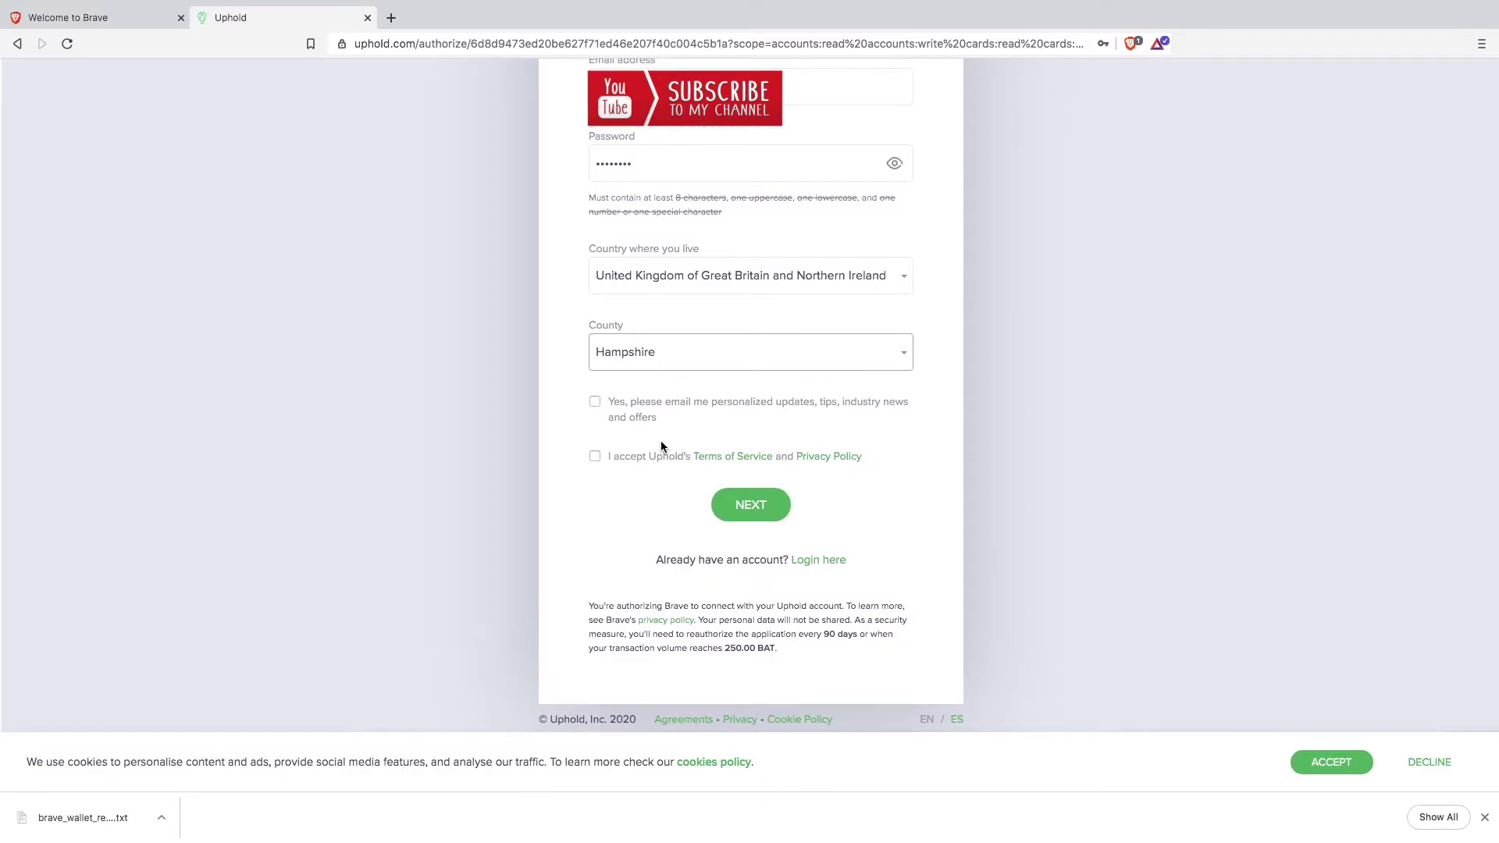
Step: Accept the Terms of Service and Privacy Policy, submit step one, and enter the full legal name
click(596, 456)
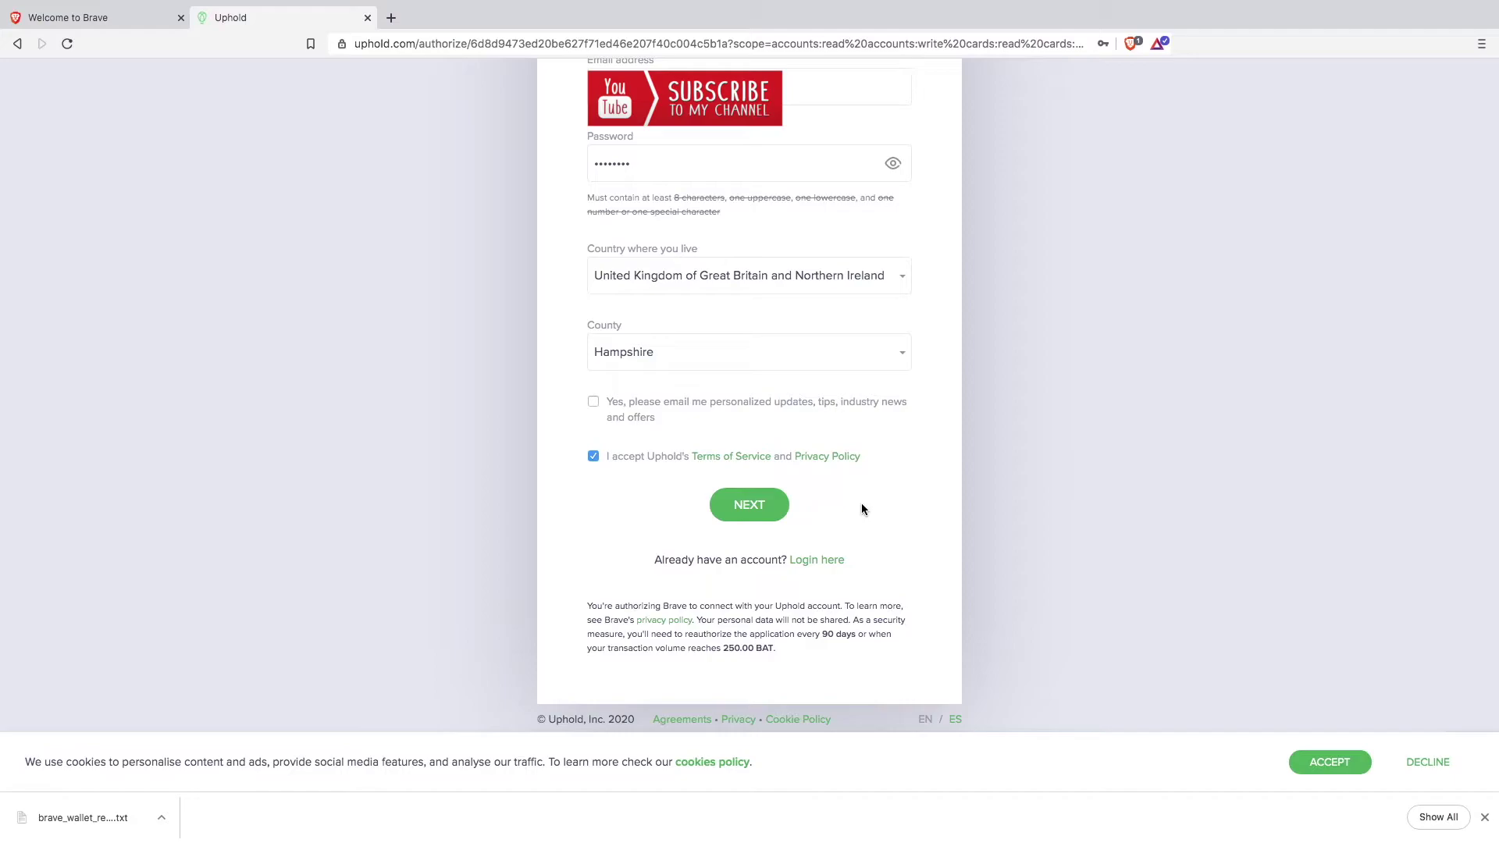
scroll(862, 509, up, 4)
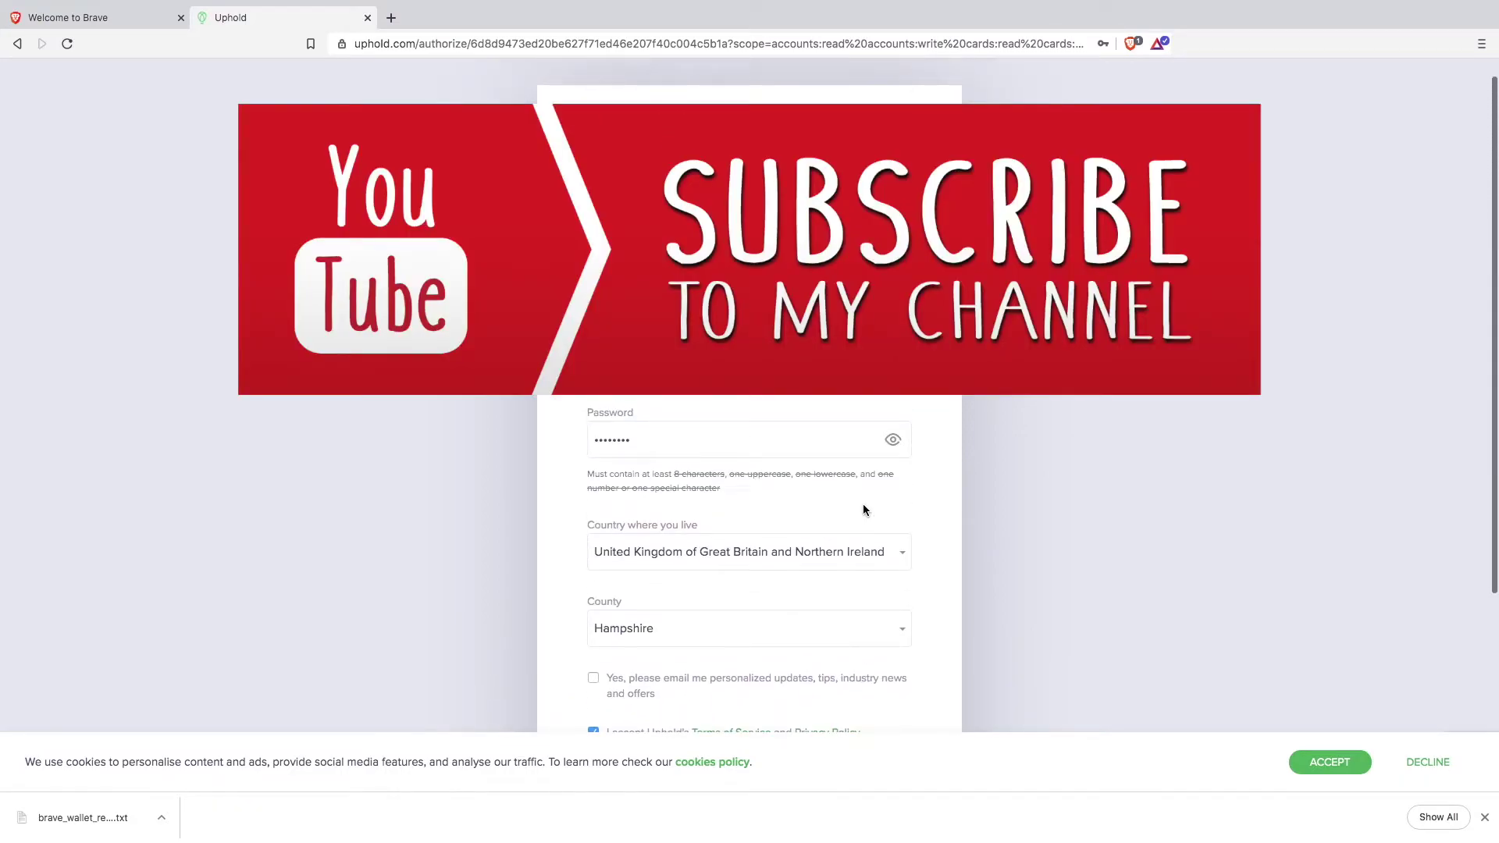
scroll(863, 510, down, 2)
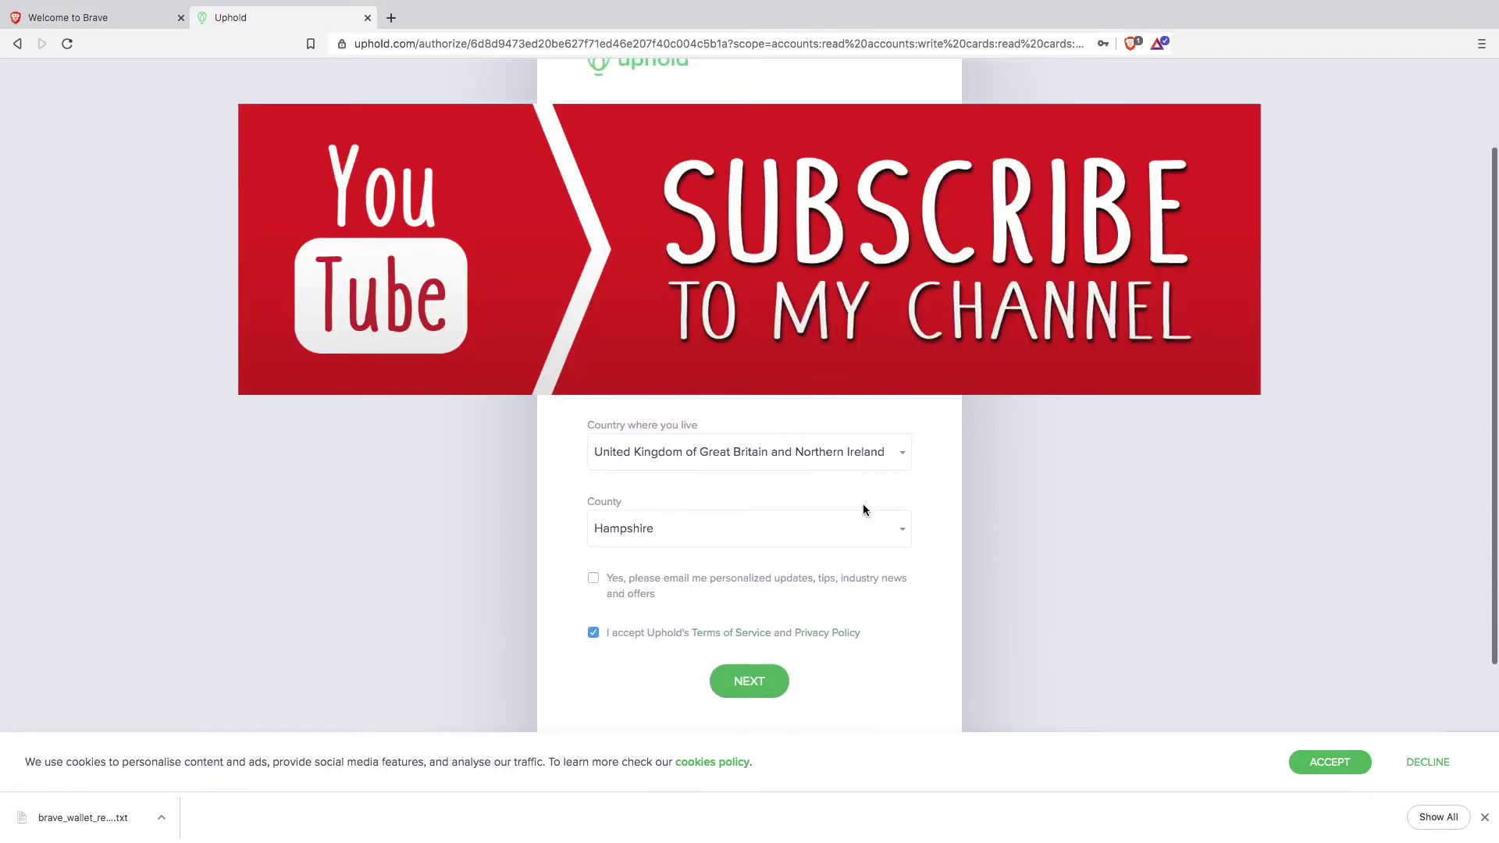
scroll(864, 510, down, 3)
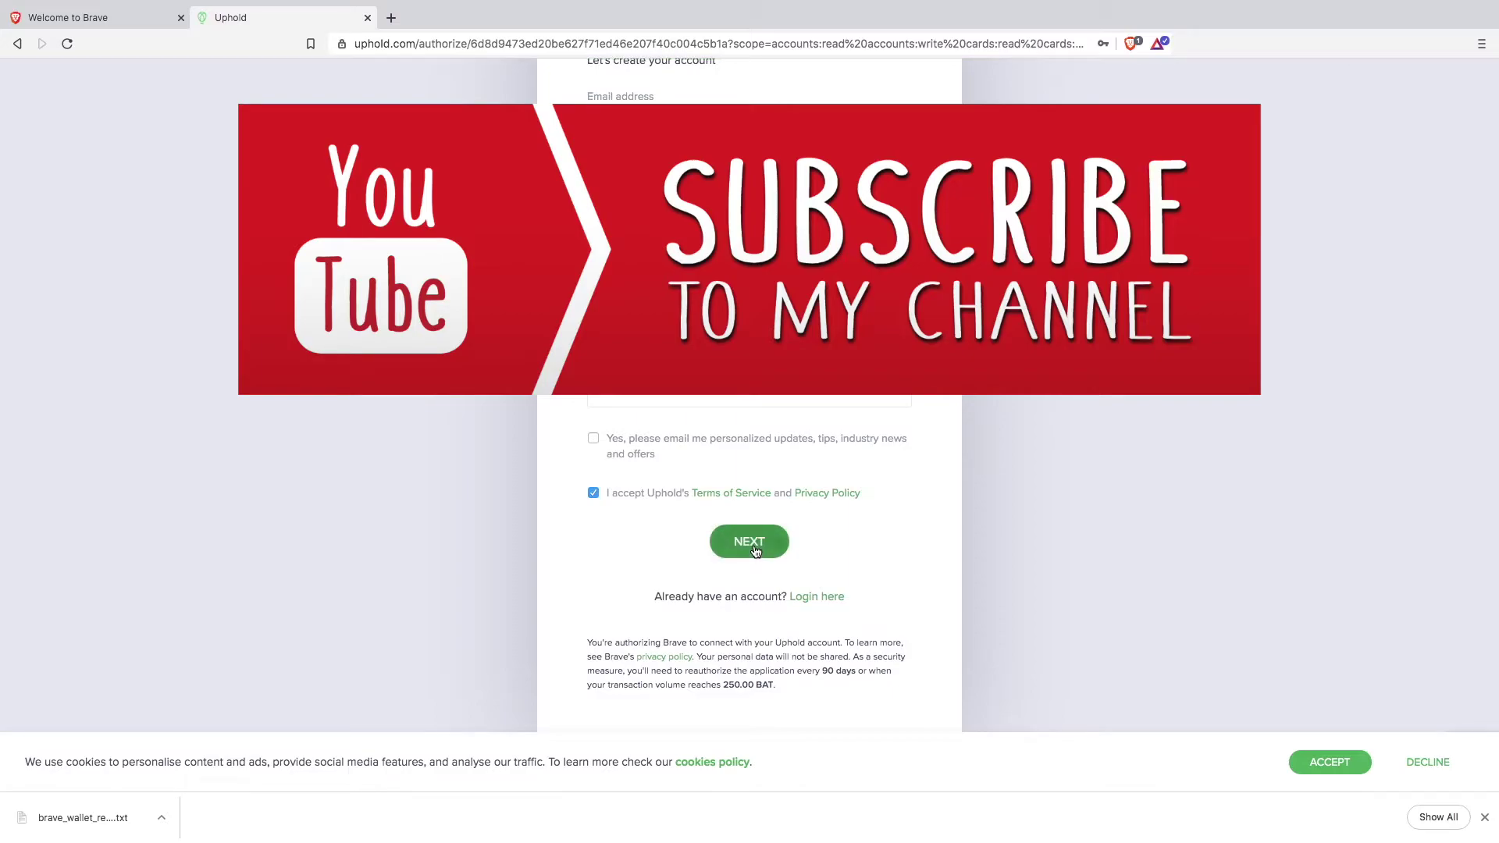
click(754, 546)
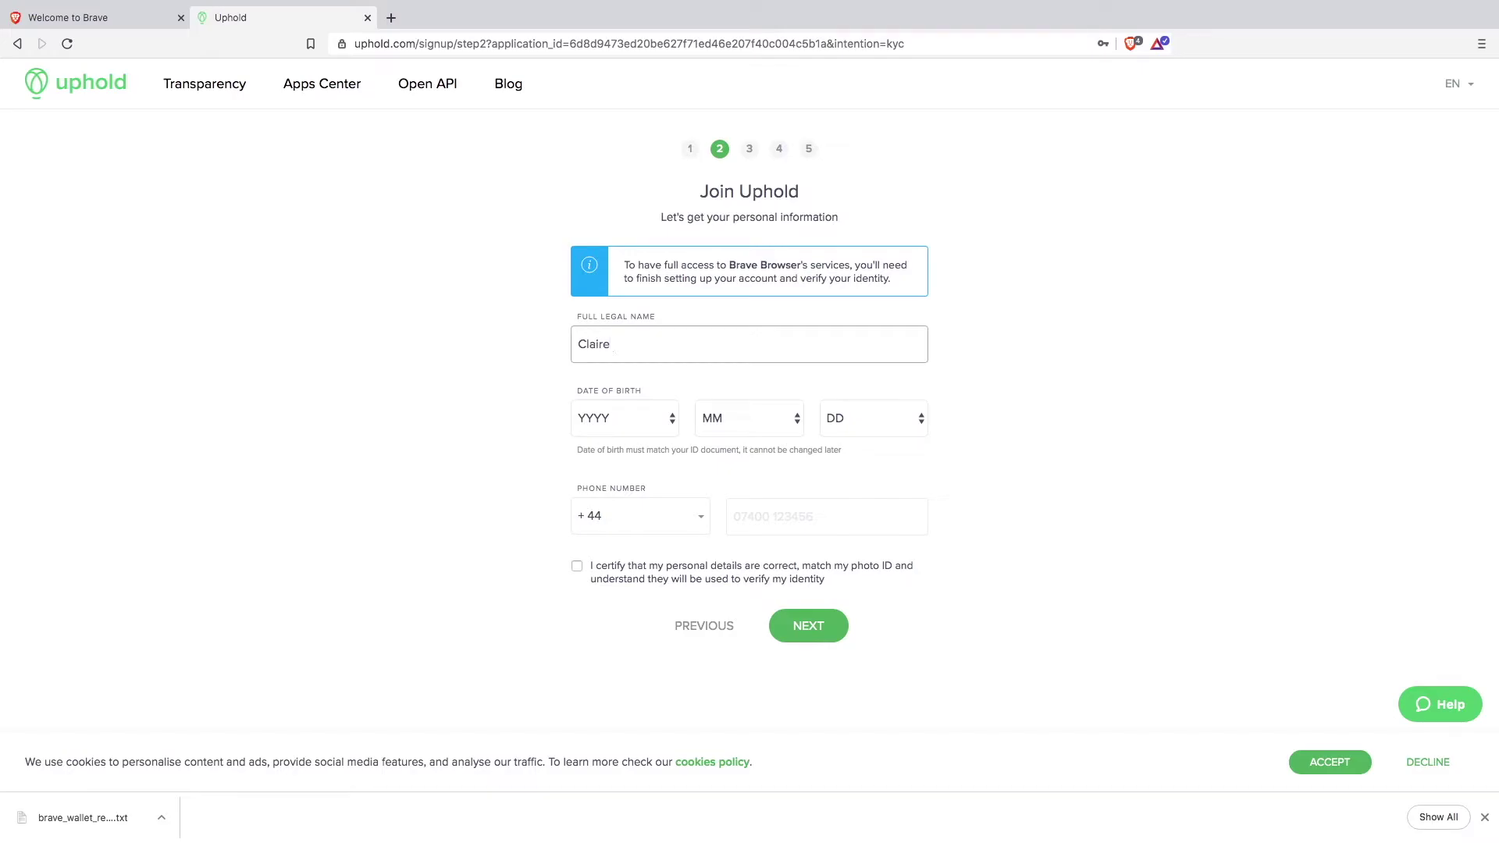
click(659, 422)
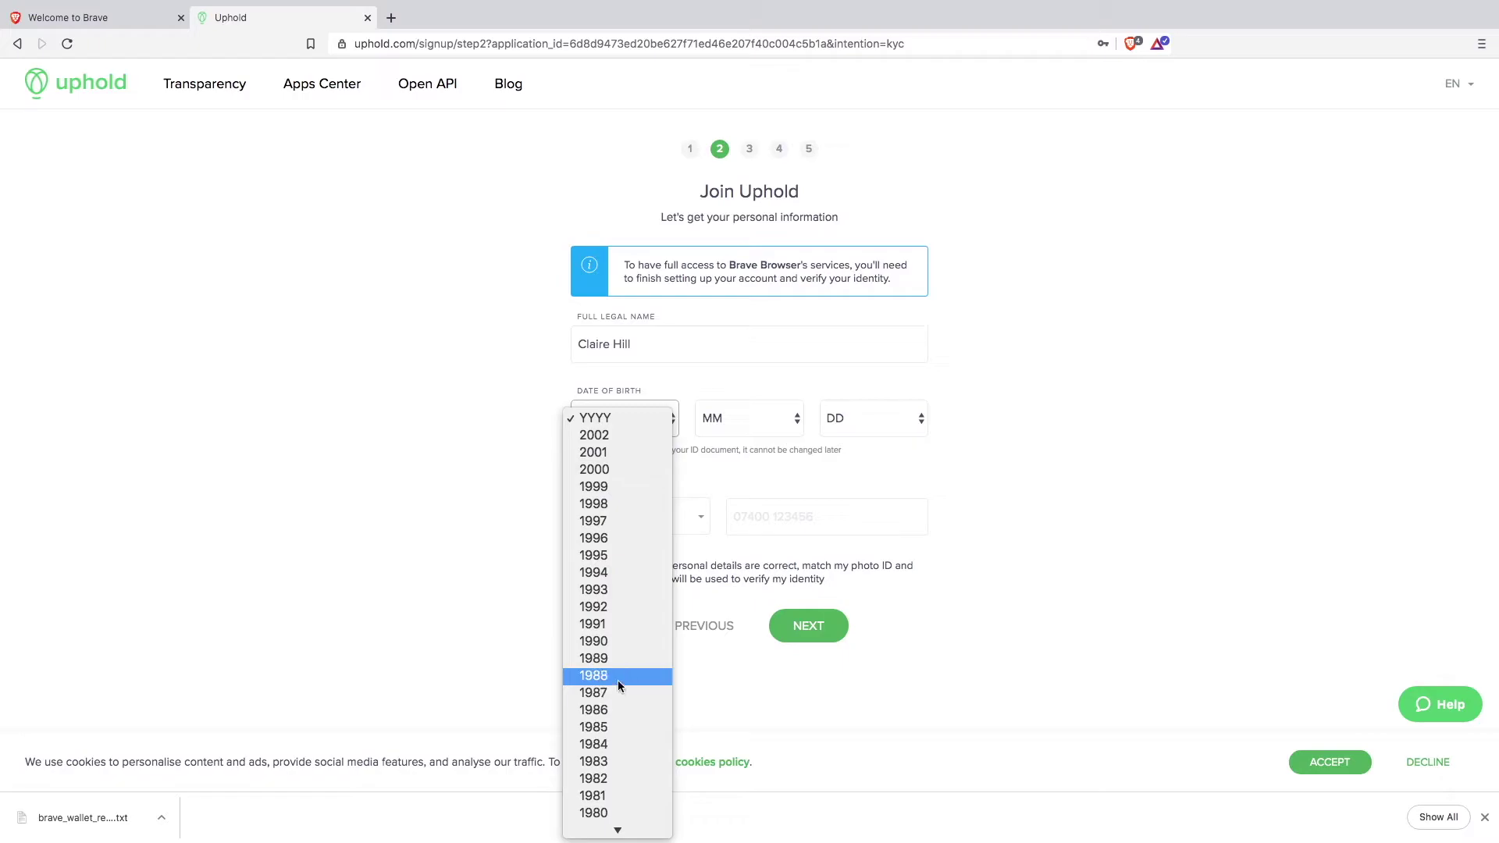
click(603, 765)
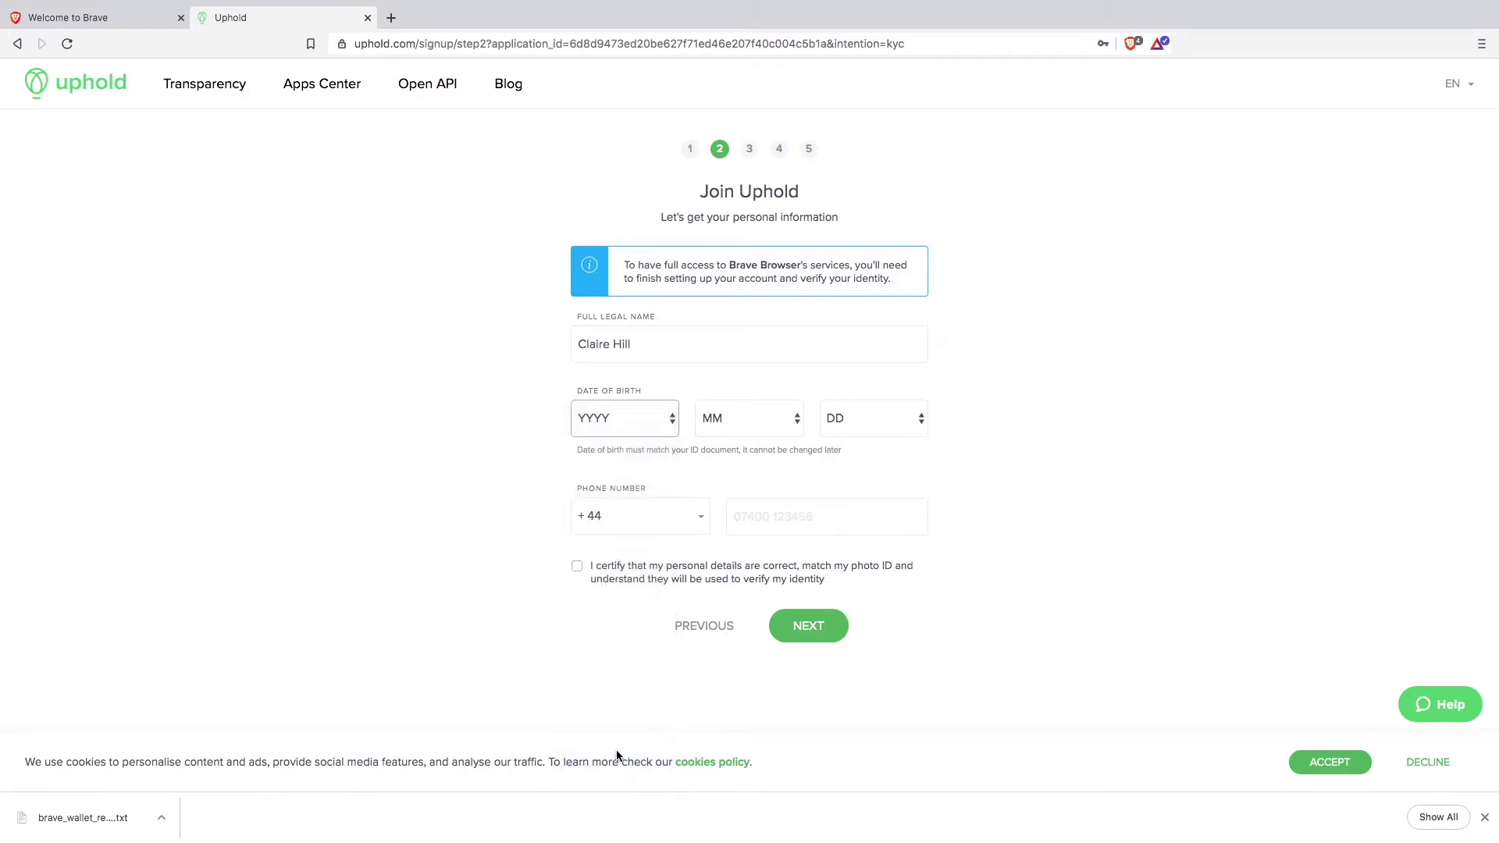
click(798, 420)
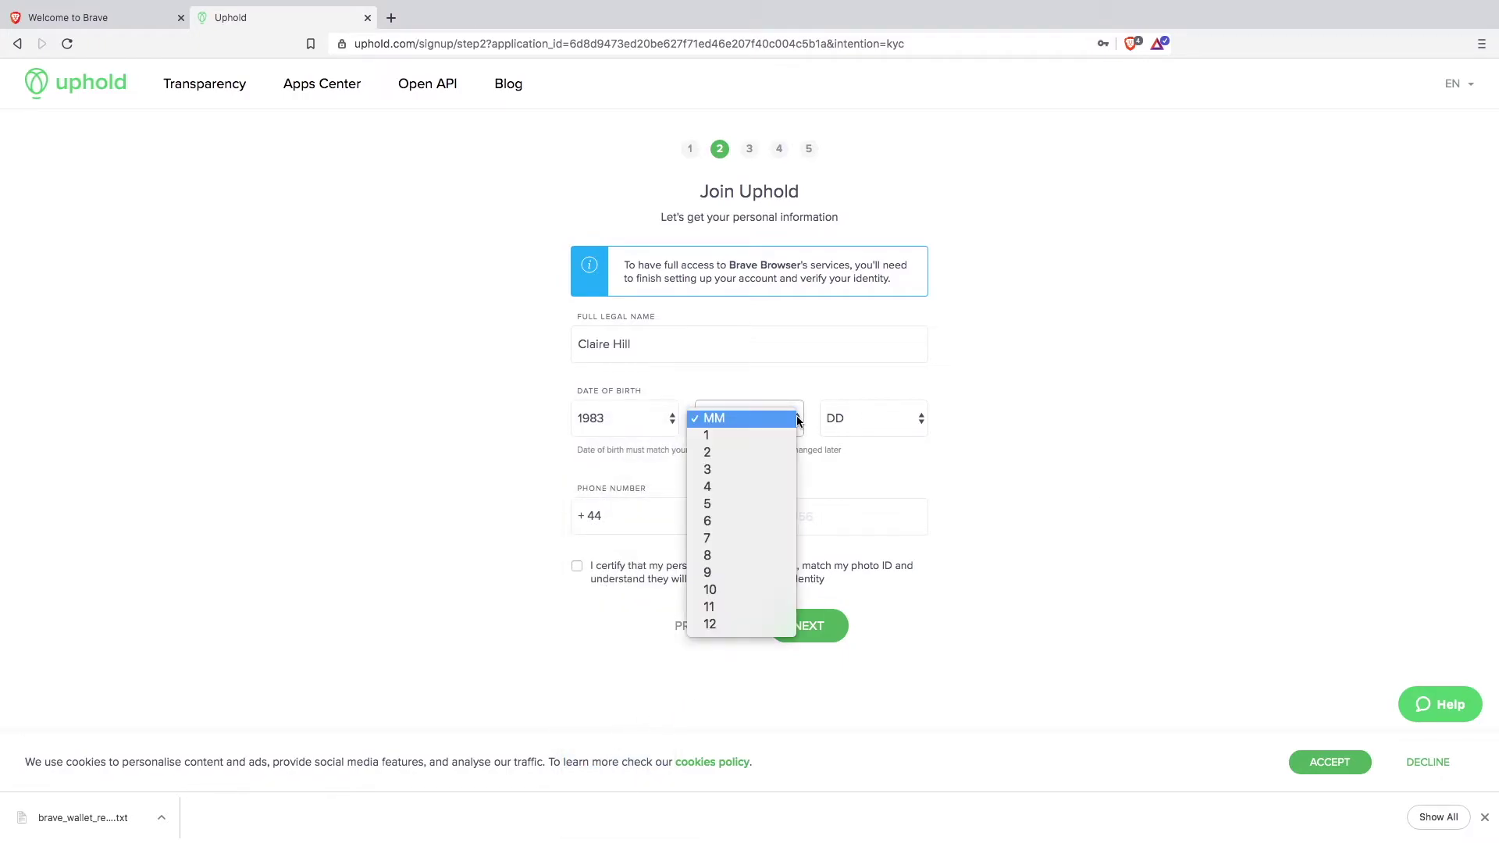
click(751, 471)
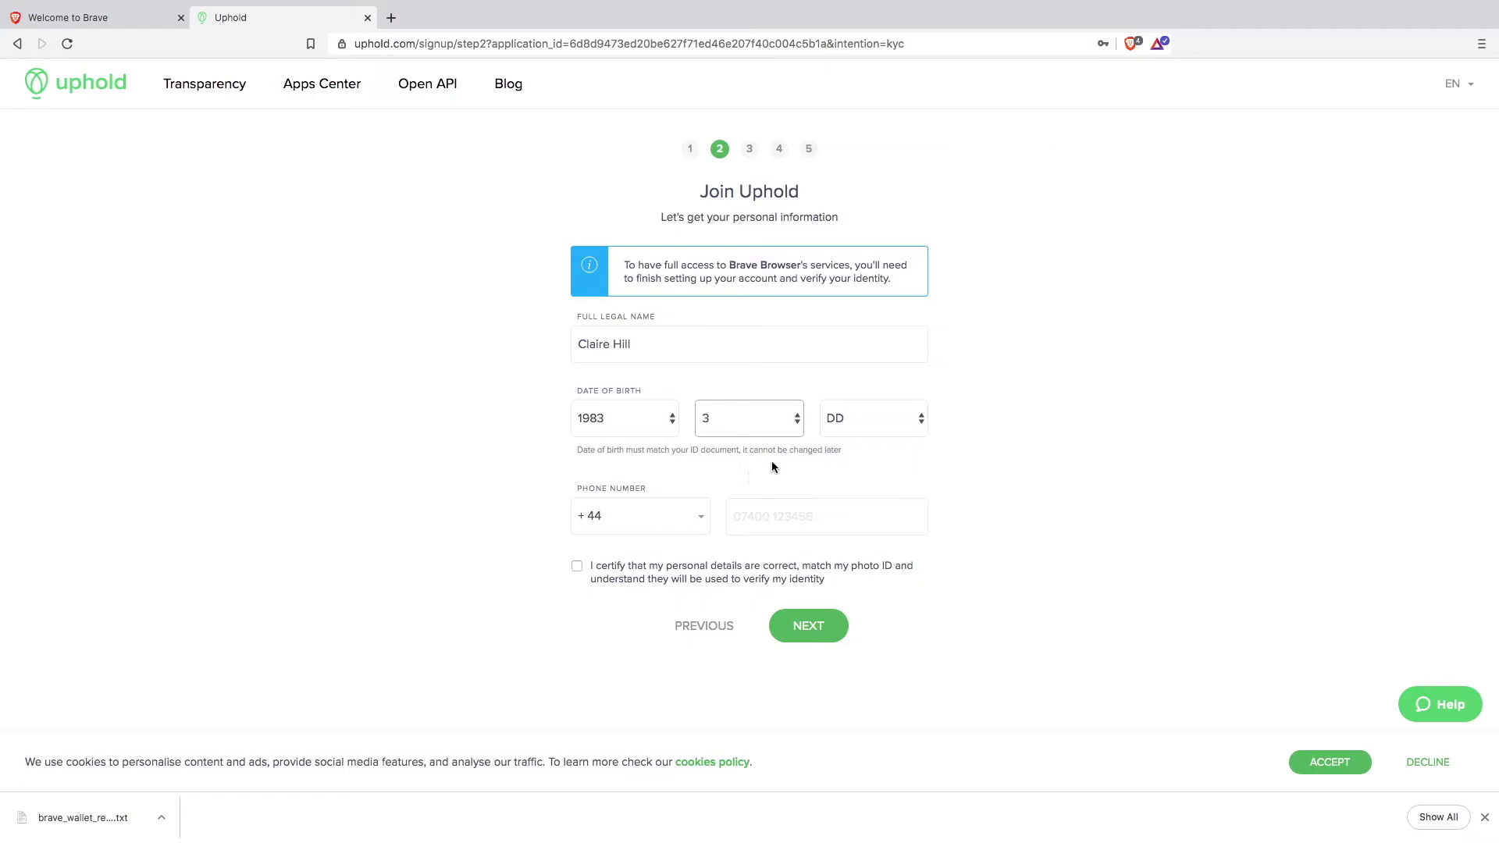
click(837, 419)
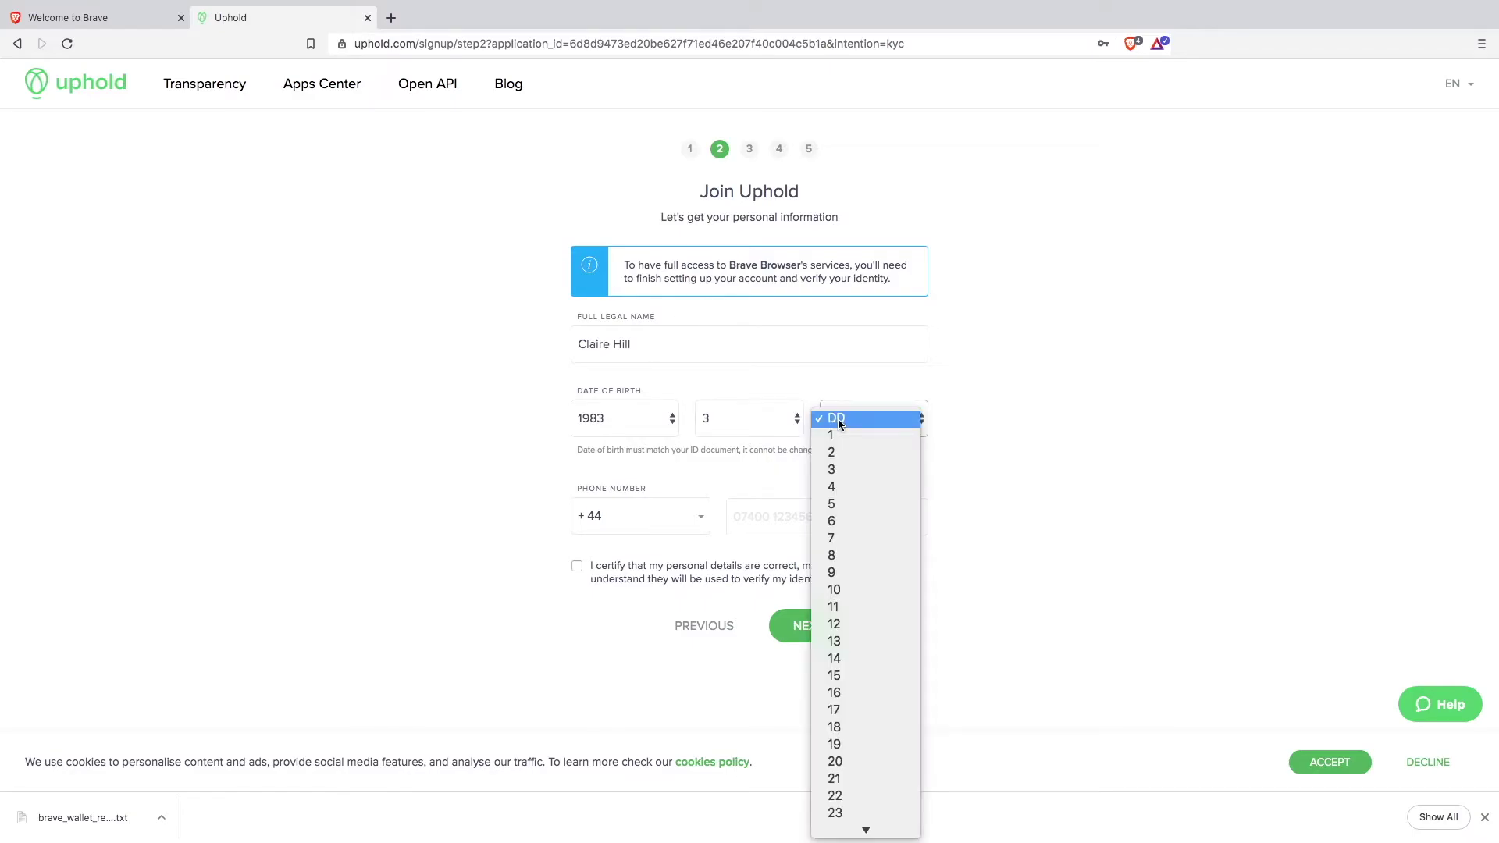
scroll(845, 777, down, 3)
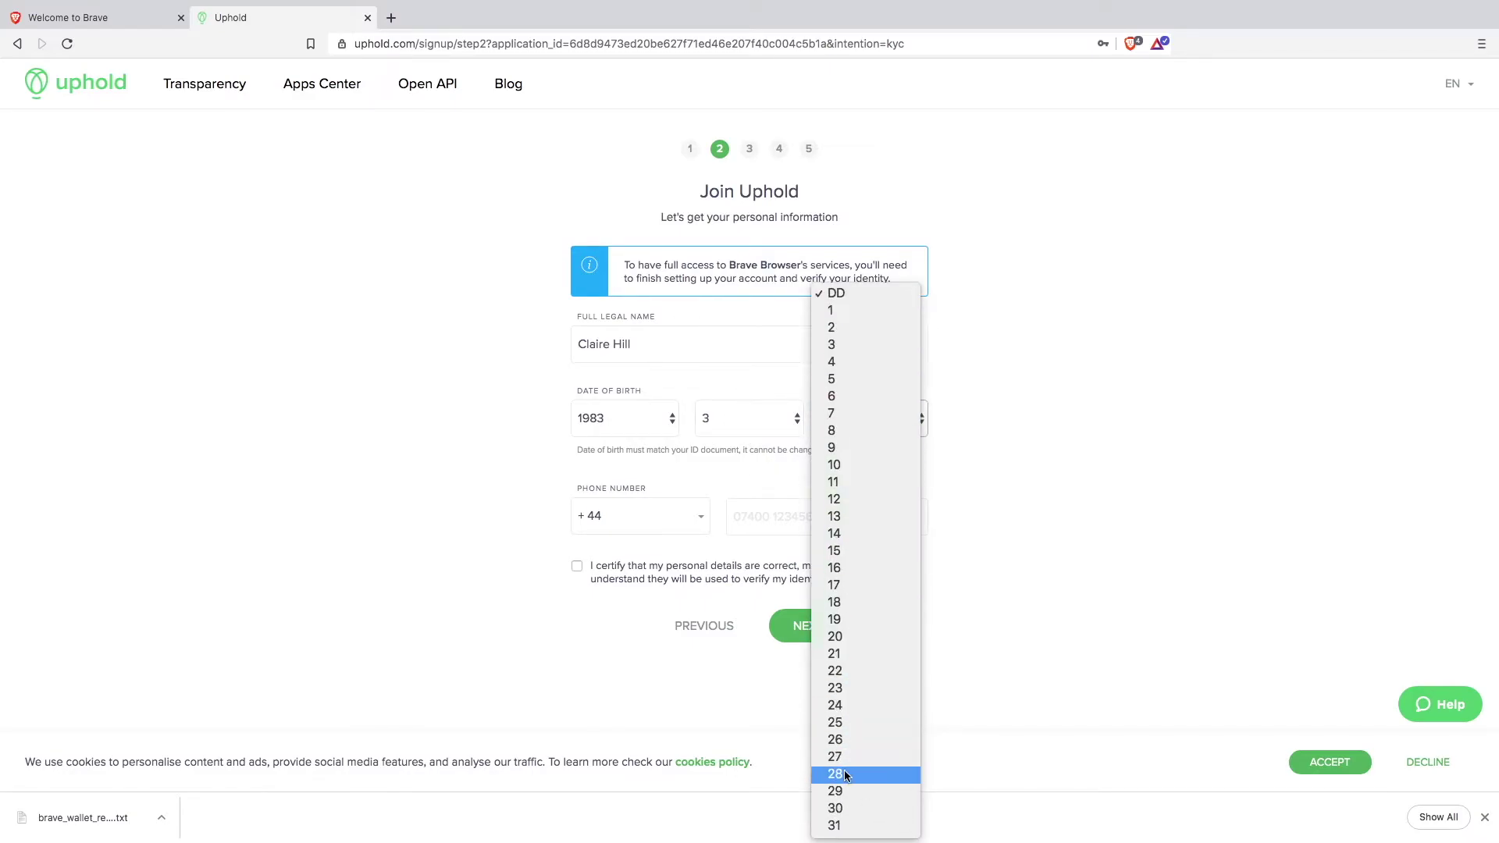
click(849, 773)
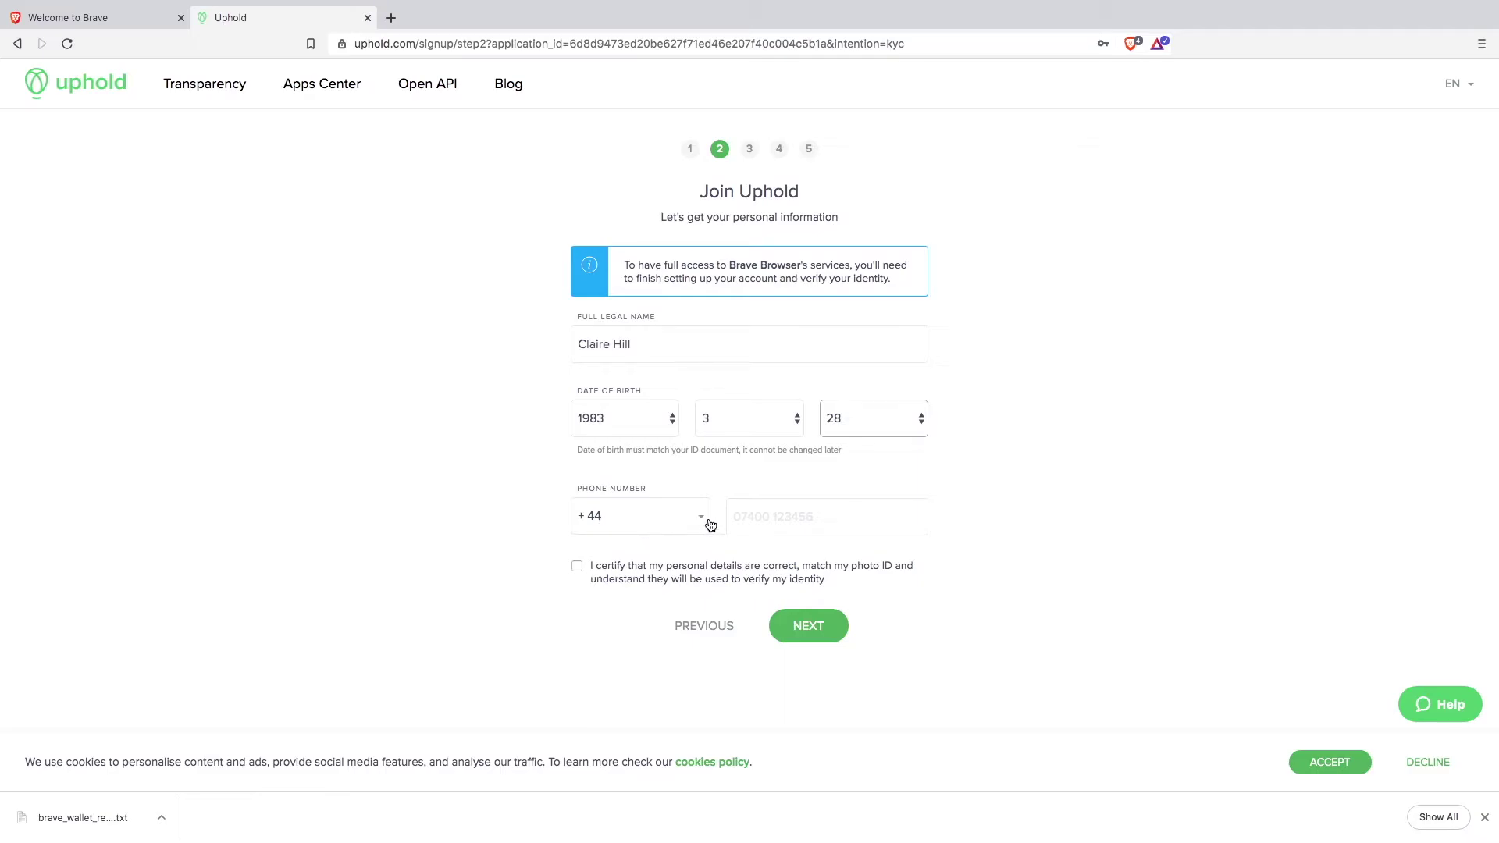
Step: Enter the phone number and submit the personal details
click(738, 517)
text(0785)
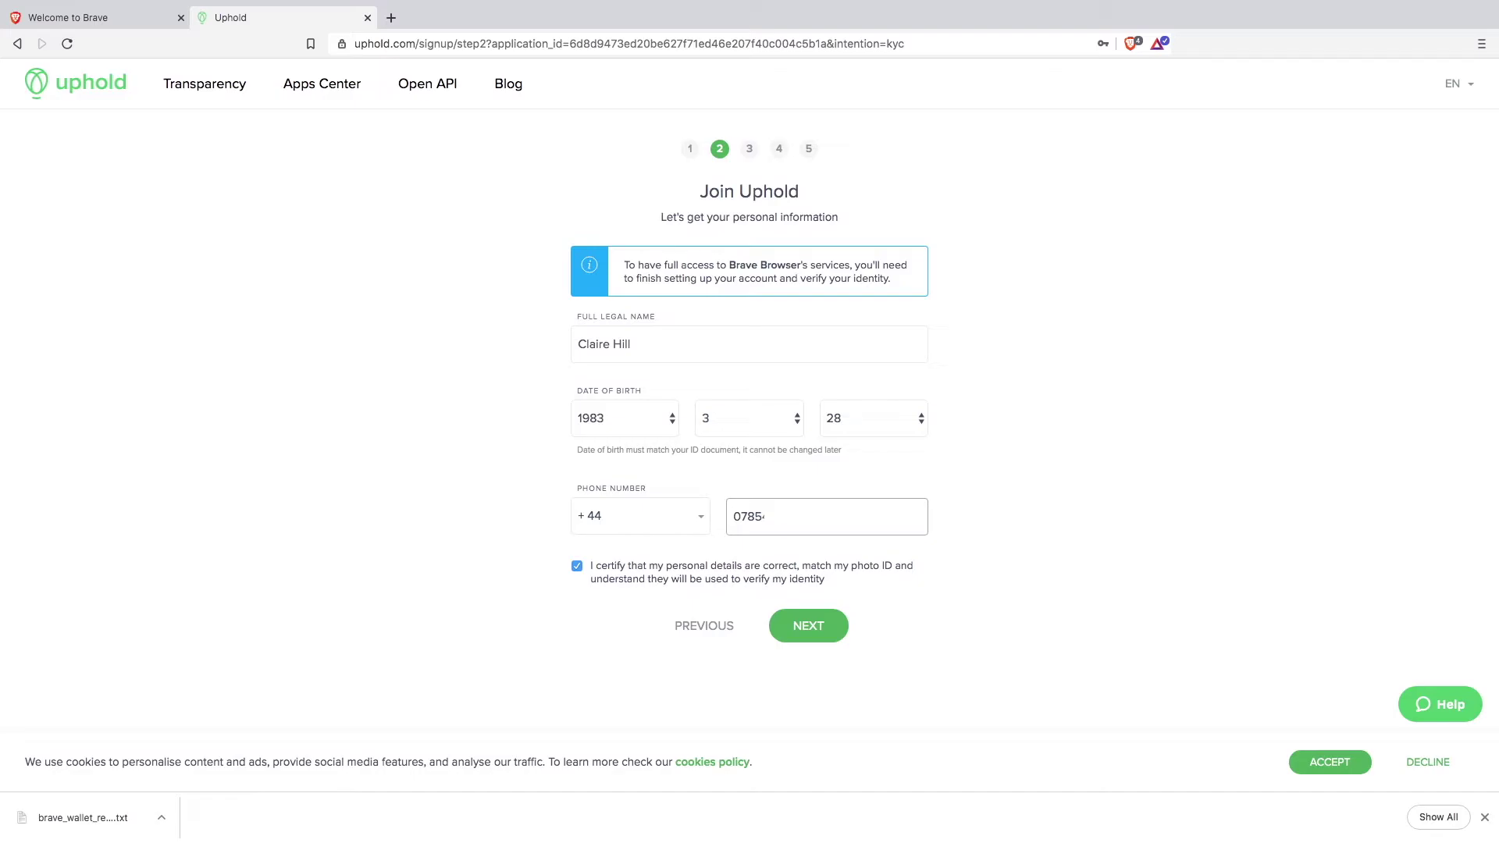
click(809, 631)
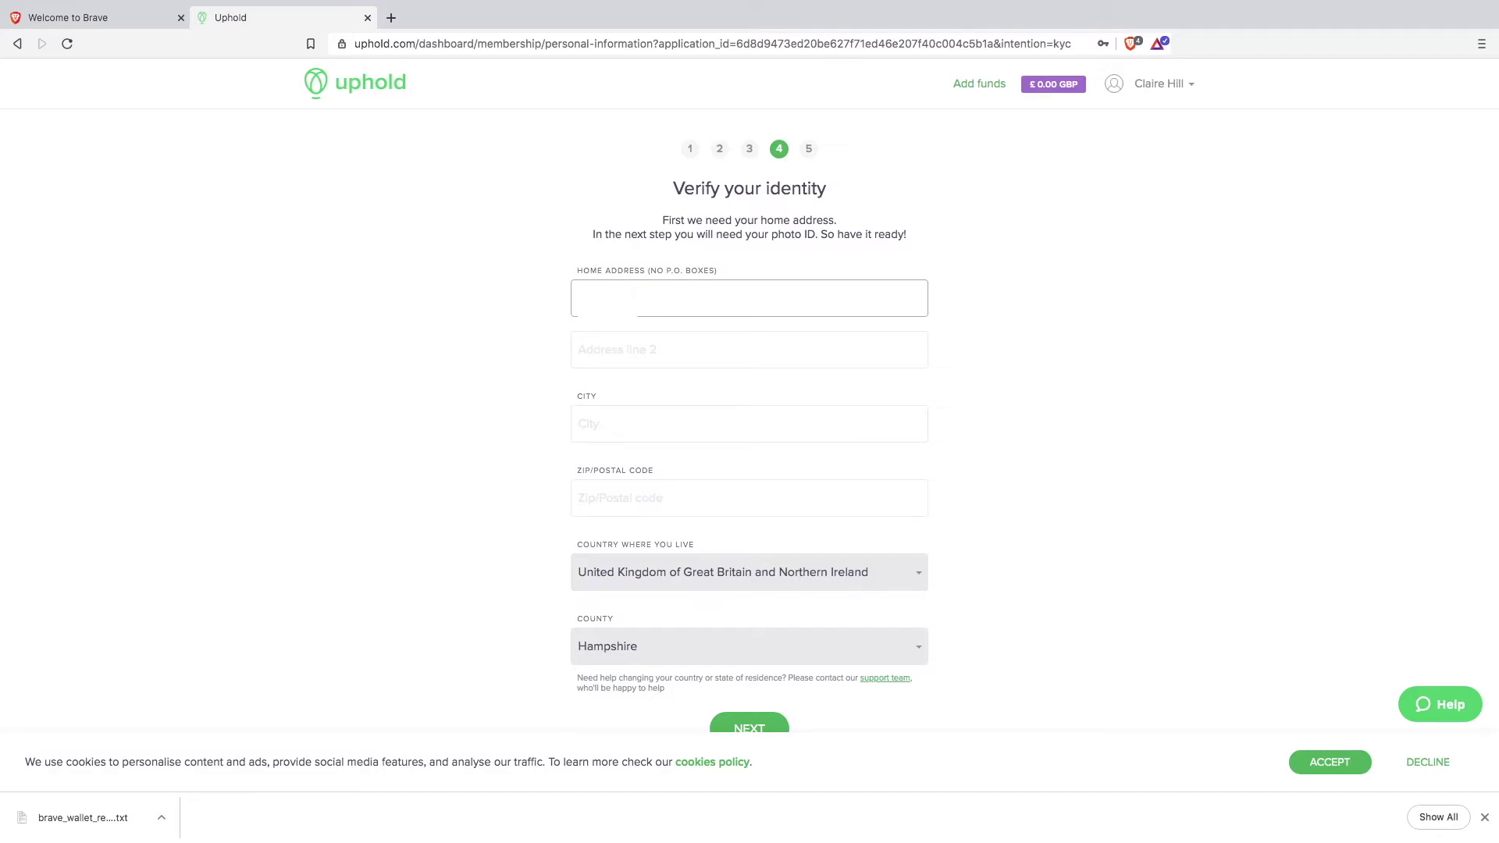
Step: Enter the street address, city and postcode, leaving Address line 2 blank, and submit them
key(Tab)
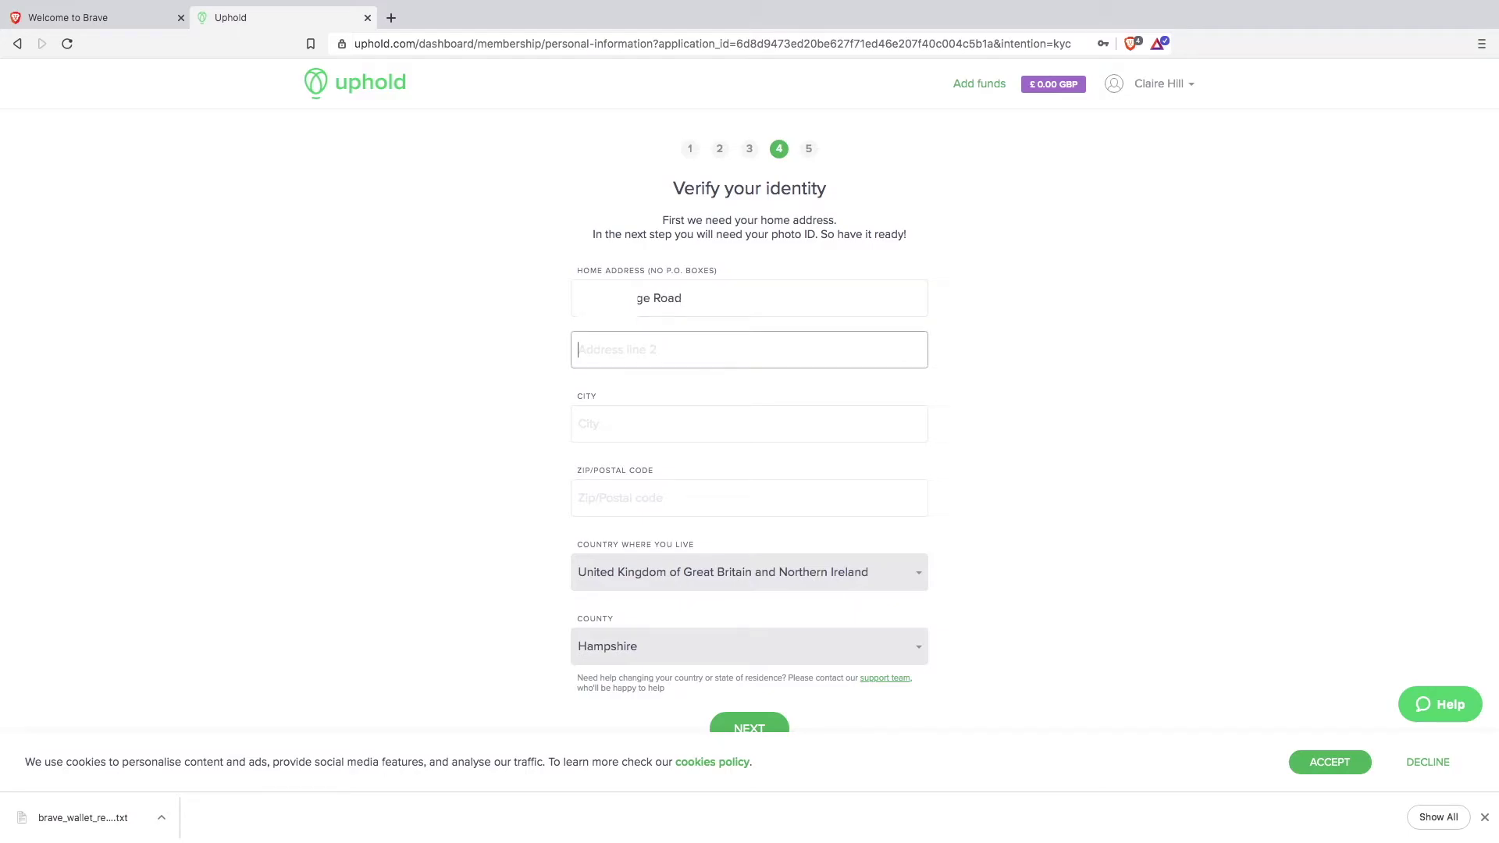
key(Tab)
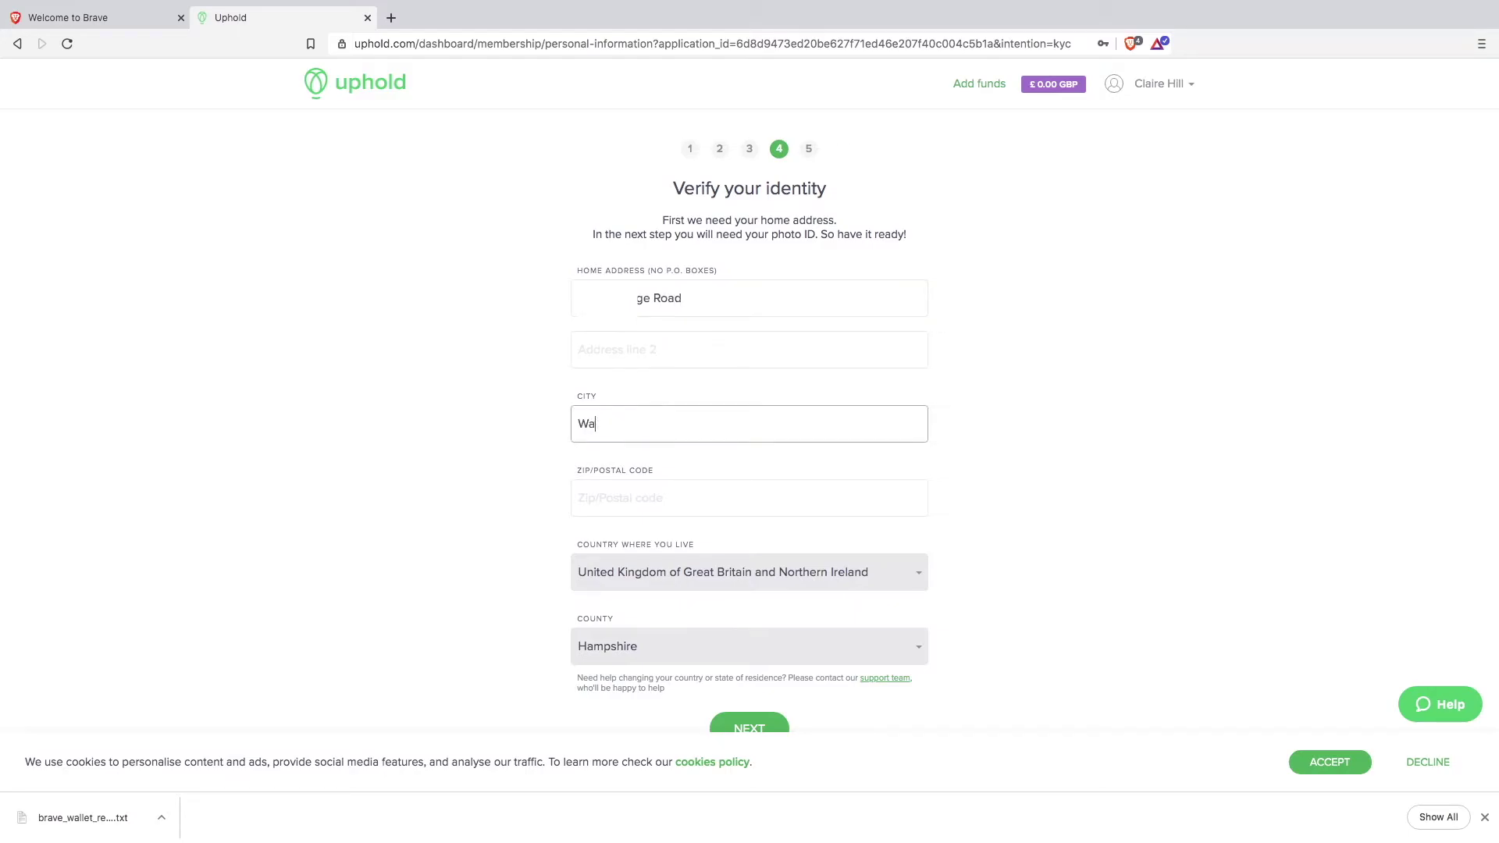
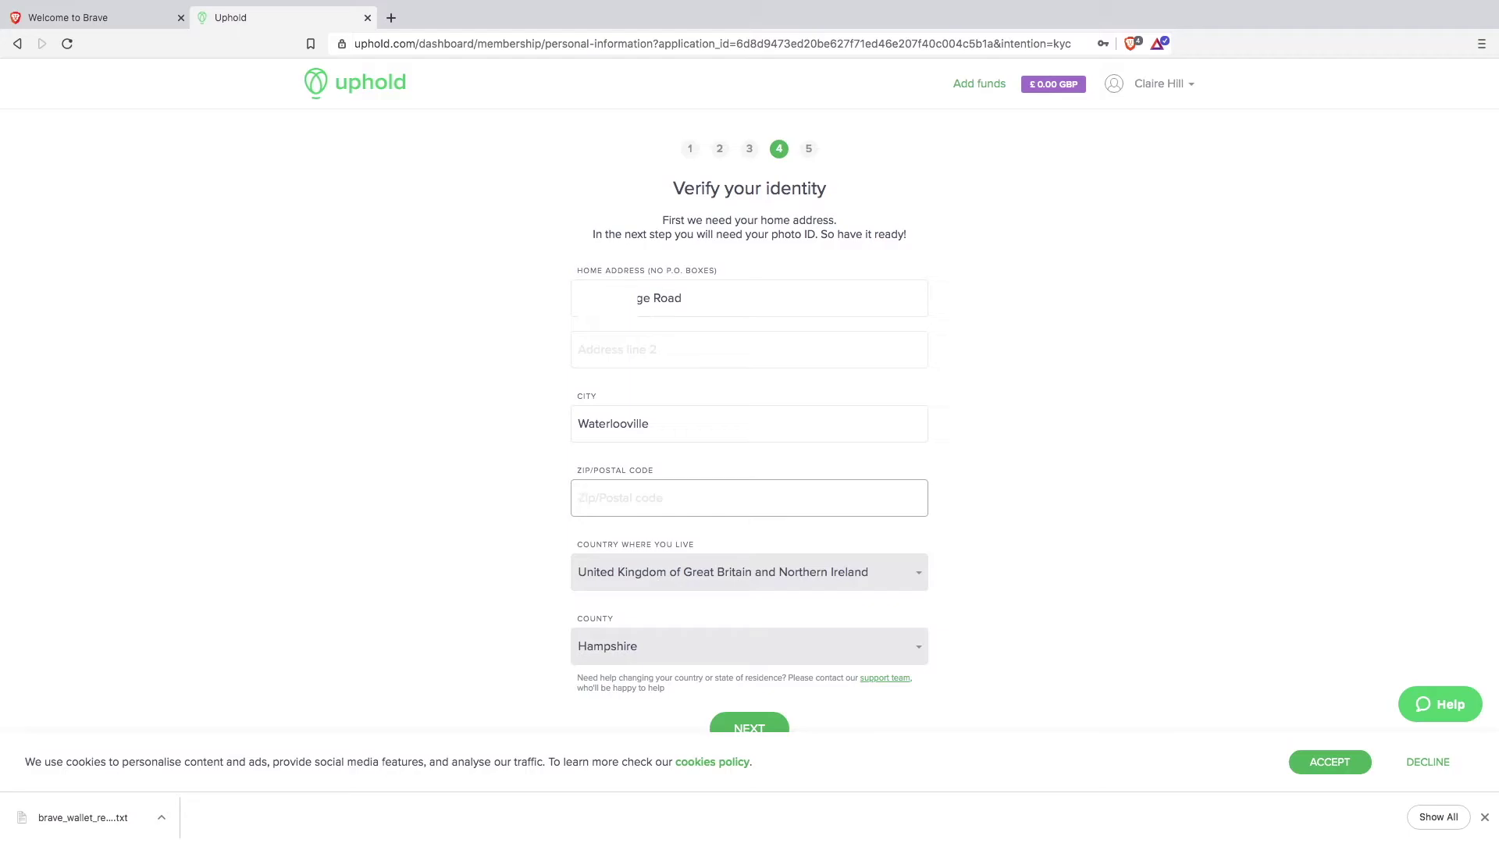
scroll(812, 629, down, 2)
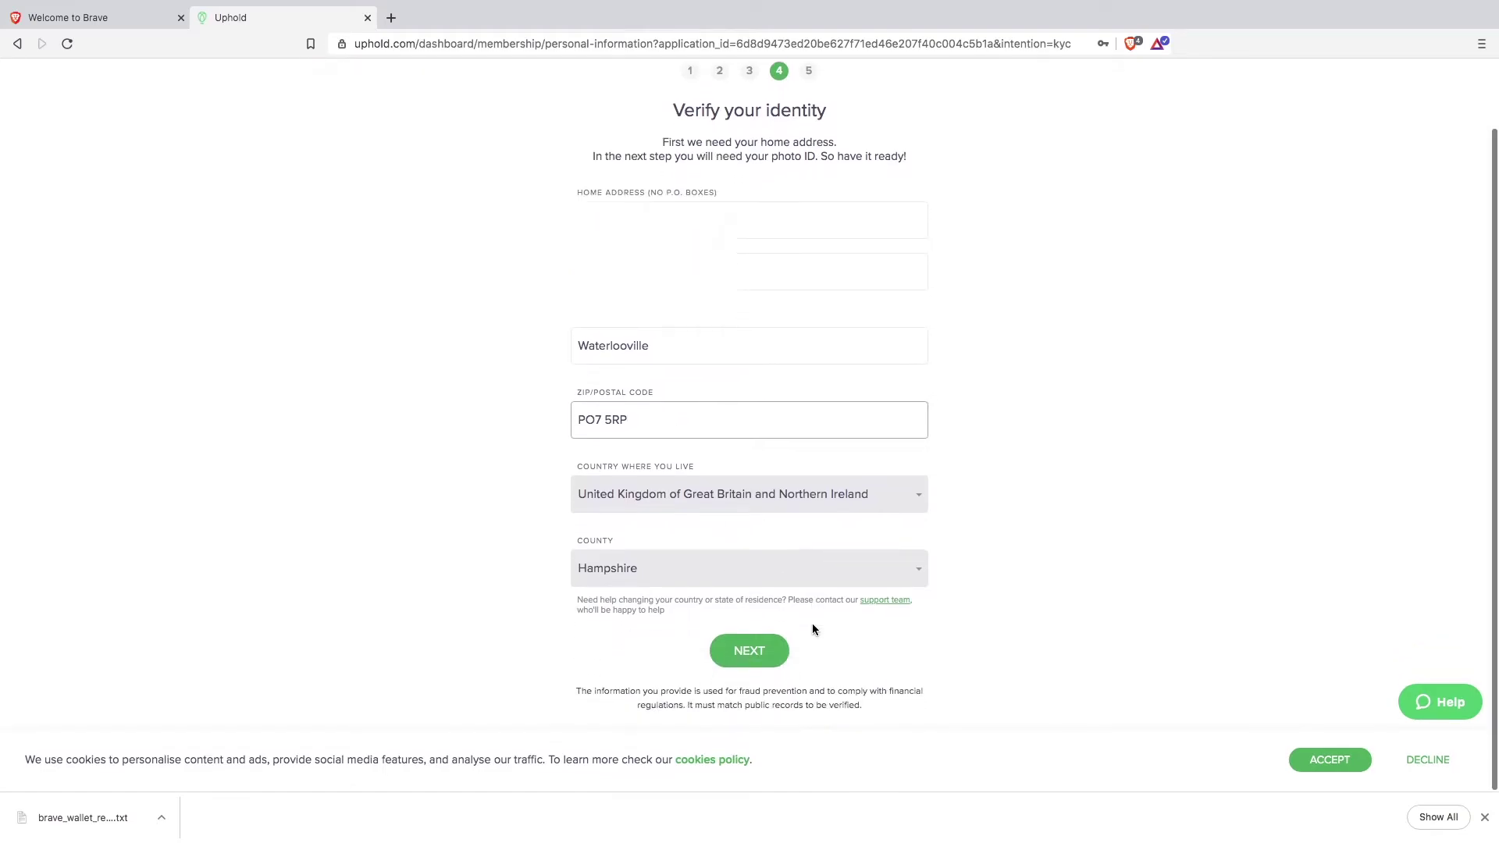
click(751, 656)
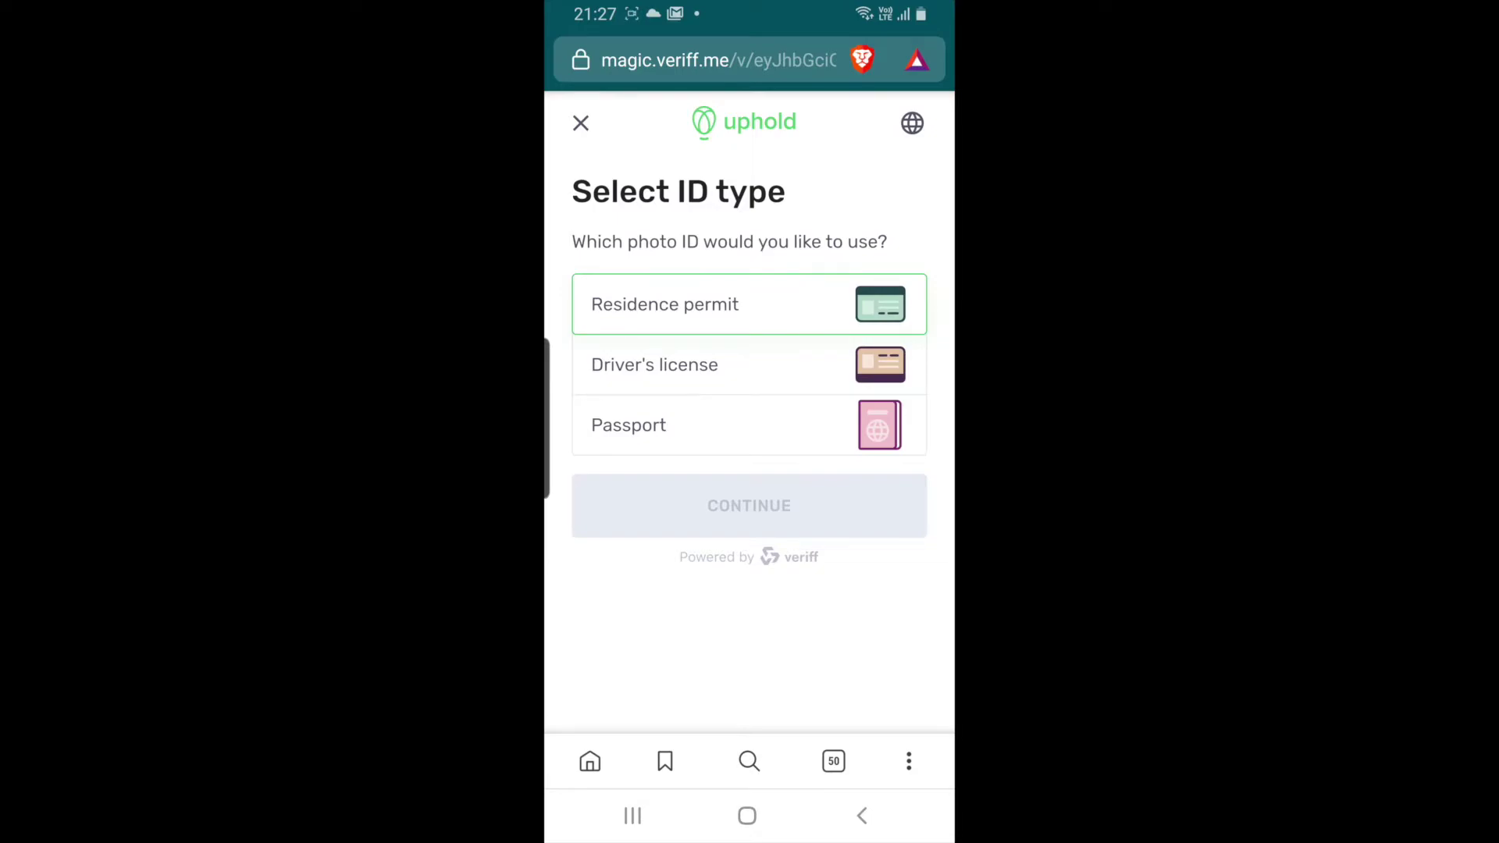
Step: Choose Driver's license as the photo ID type in Veriff
click(658, 364)
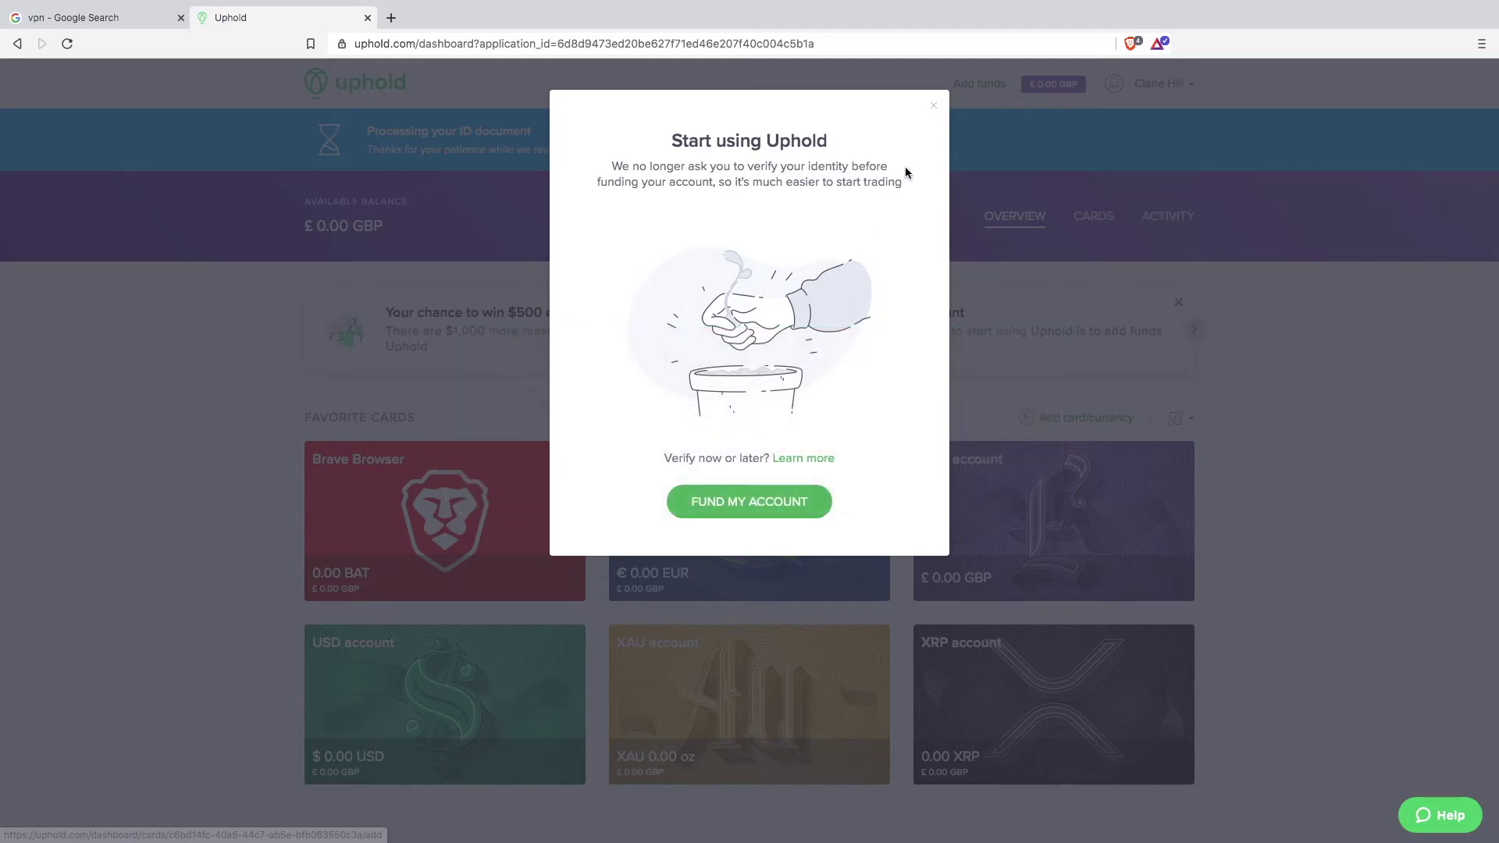
Step: Close the Start using Uphold popup and scroll through the dashboard back to the top
click(933, 108)
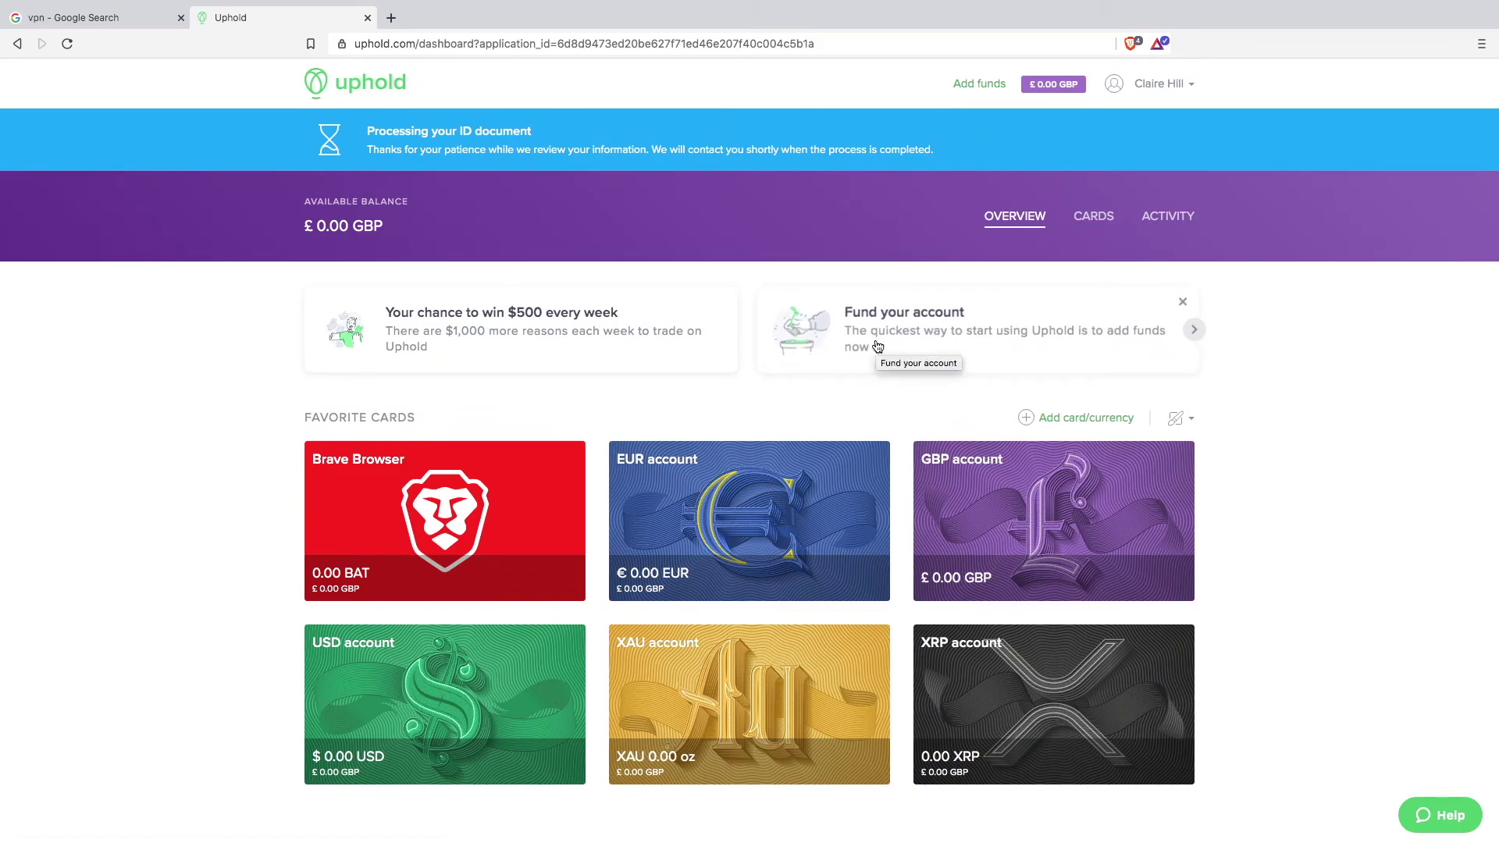
scroll(878, 346, down, 2)
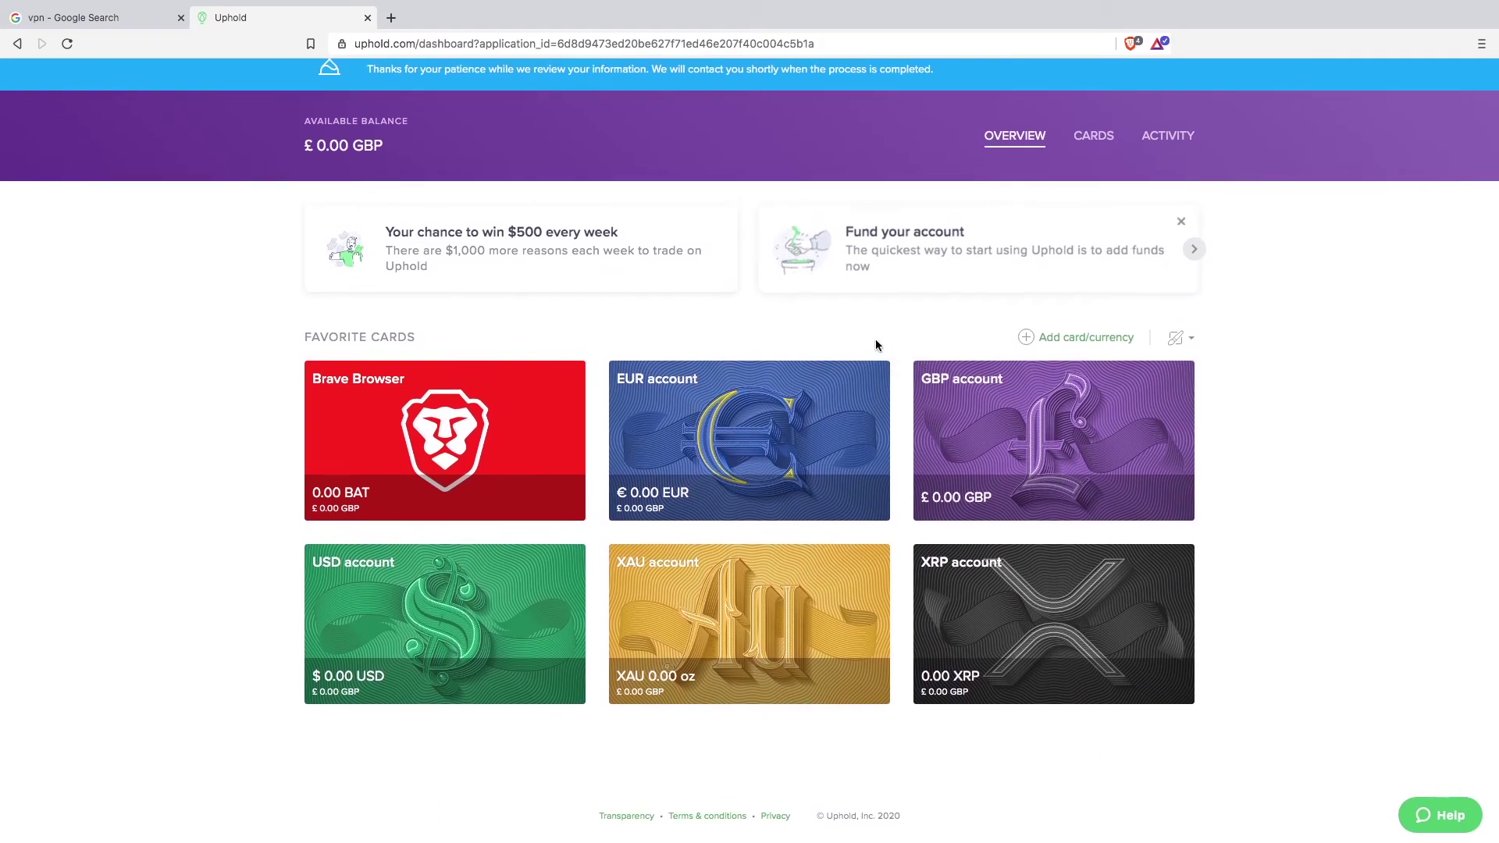
scroll(880, 345, up, 1)
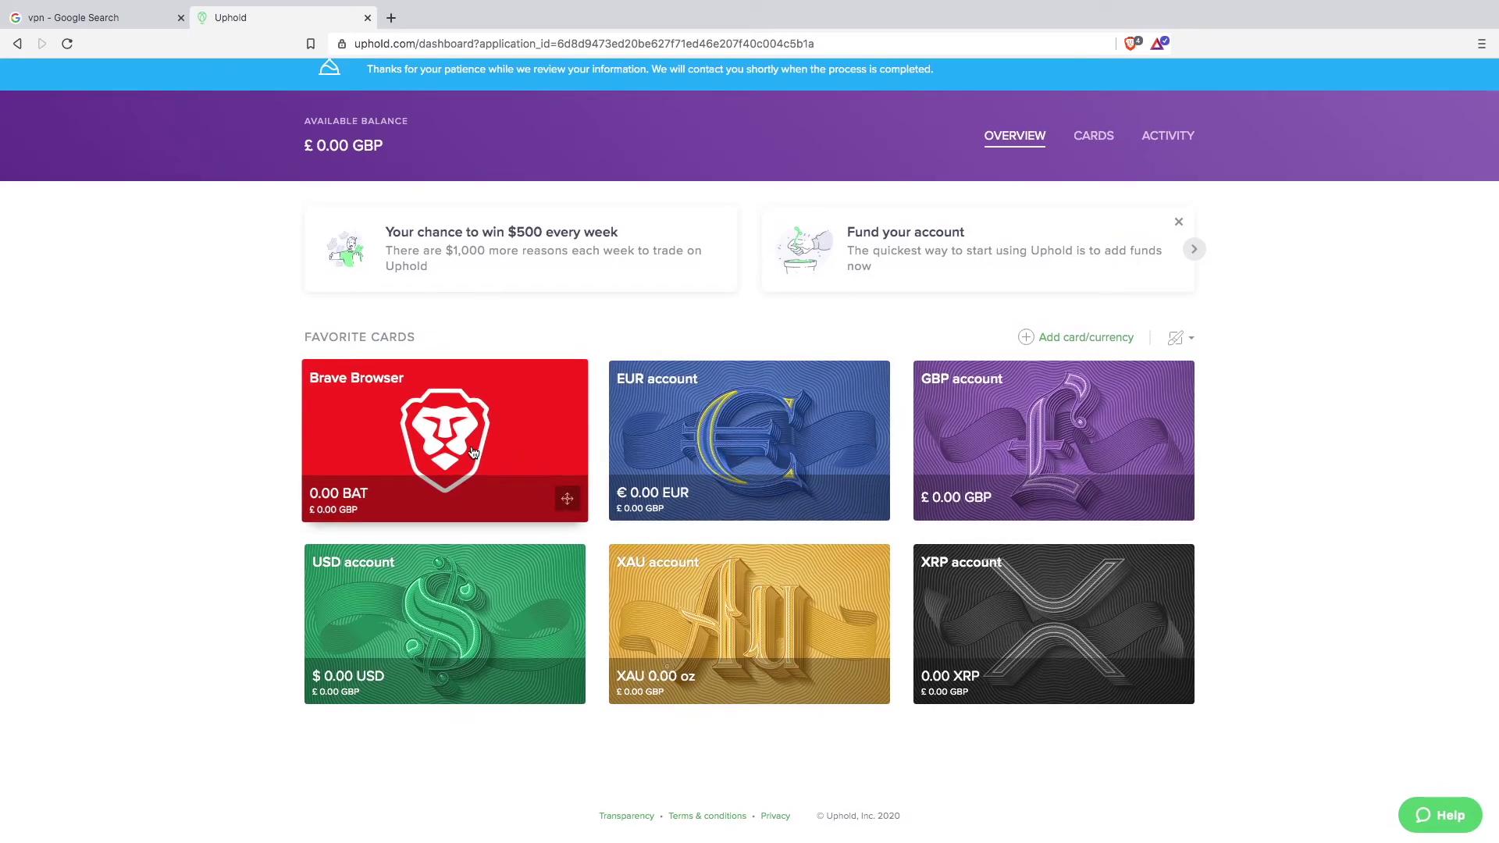
scroll(742, 338, up, 2)
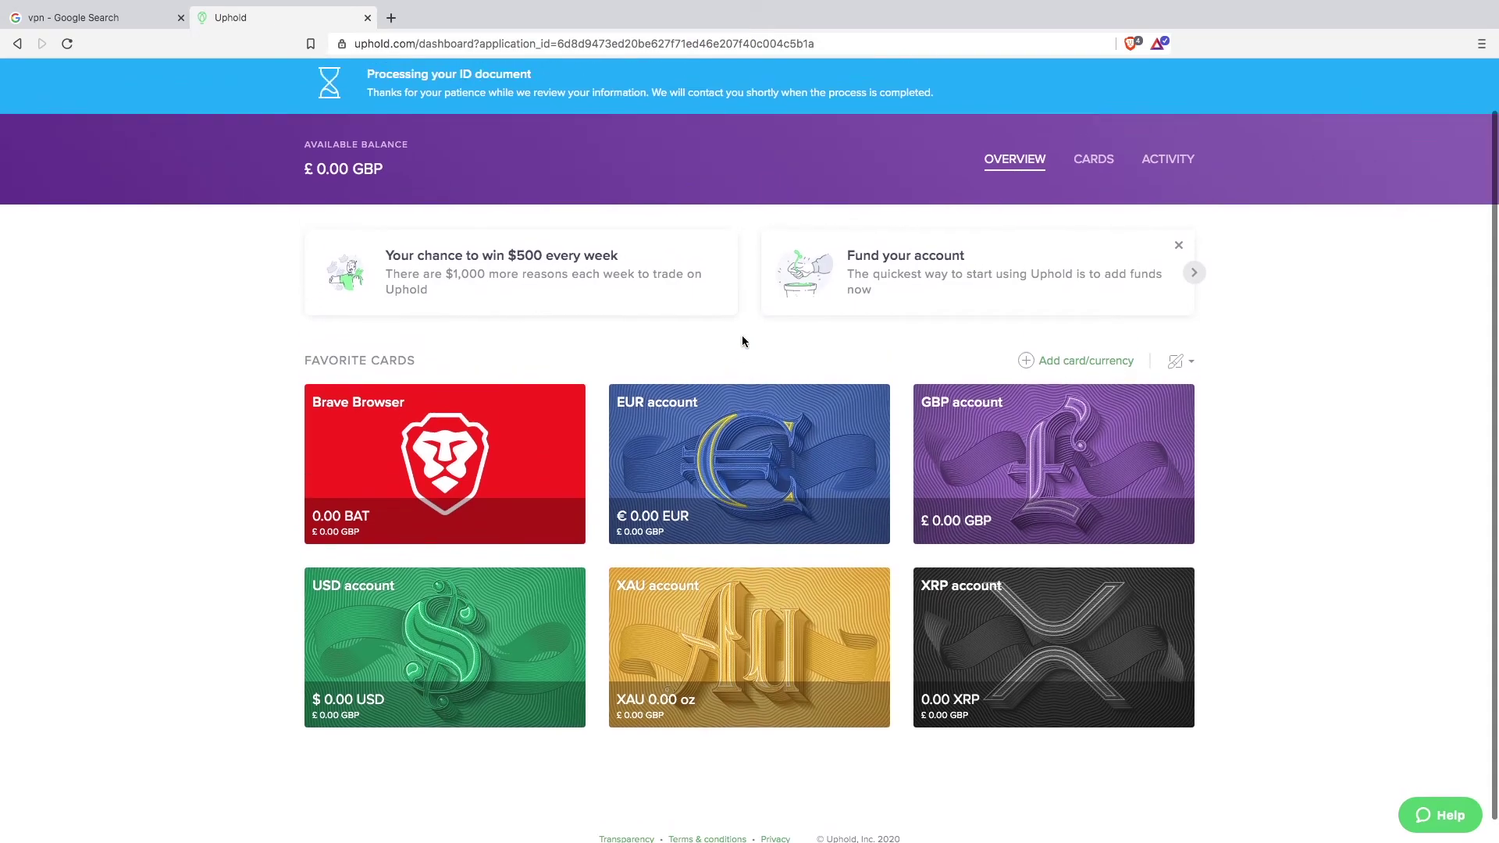
scroll(742, 341, up, 1)
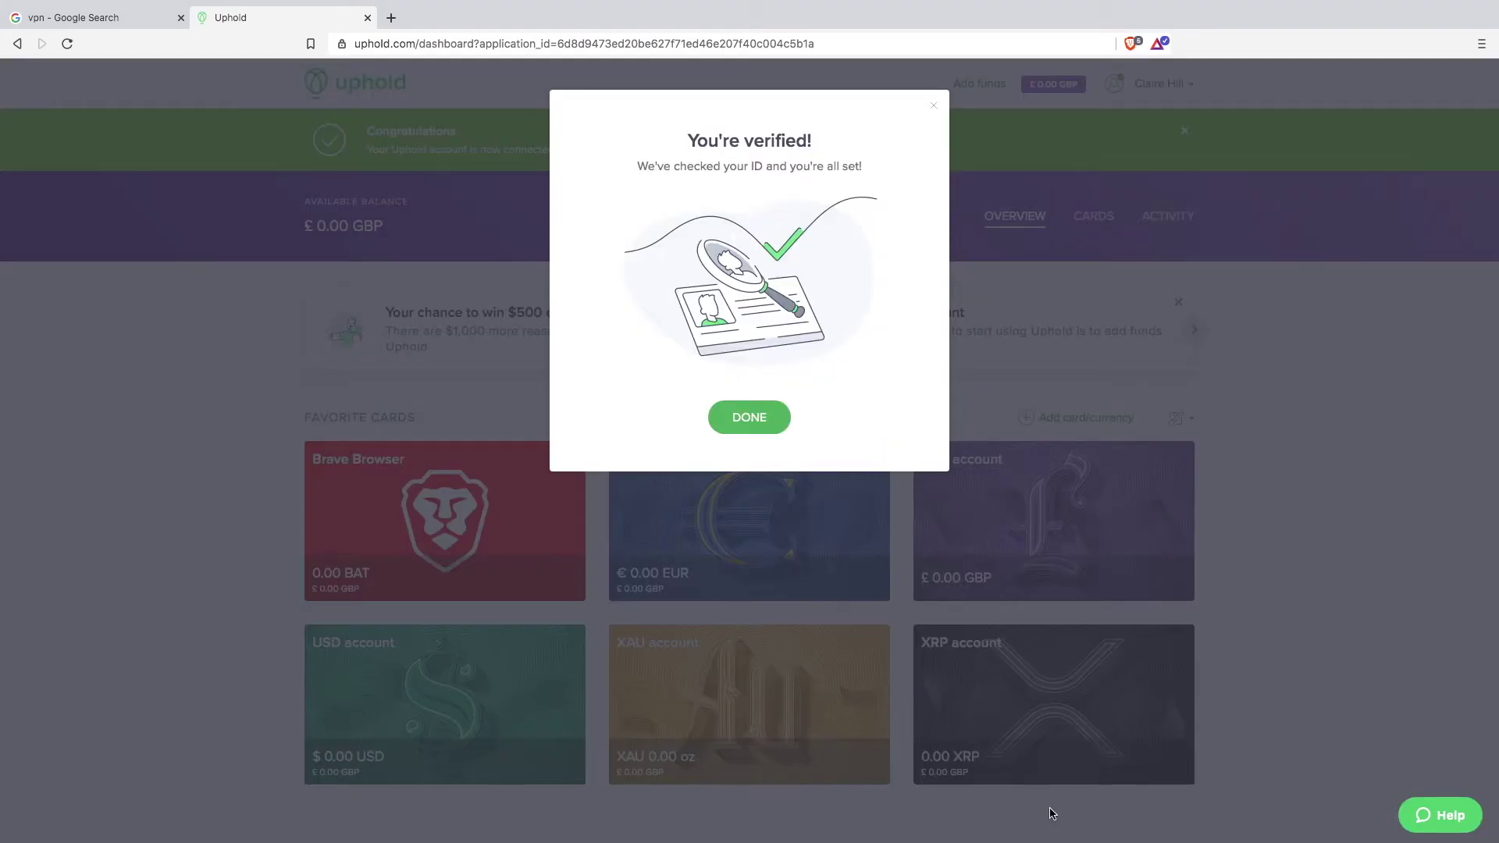
Step: Dismiss the You're verified! confirmation with DONE
click(755, 425)
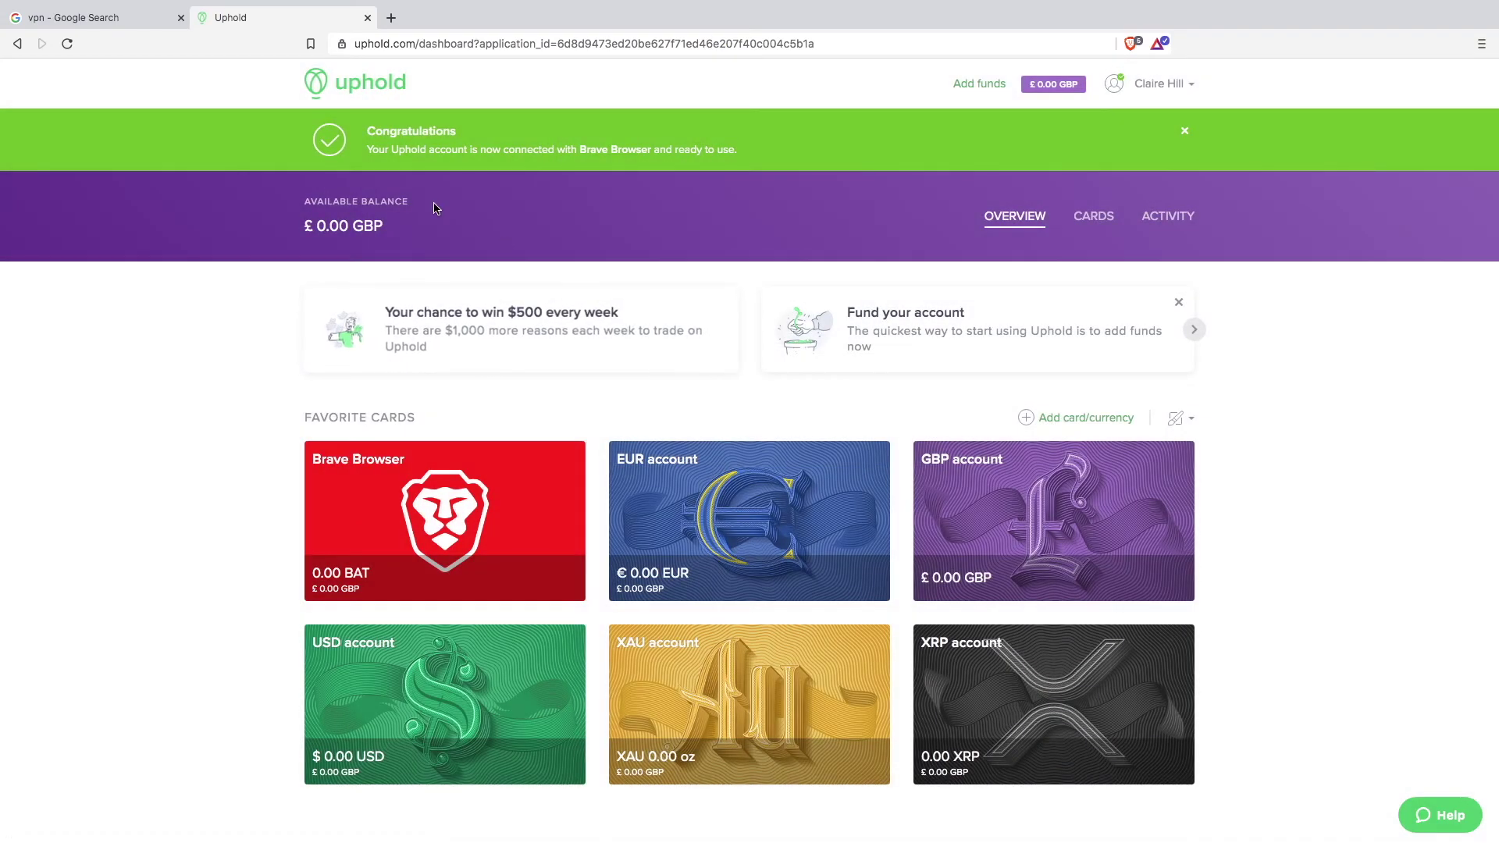